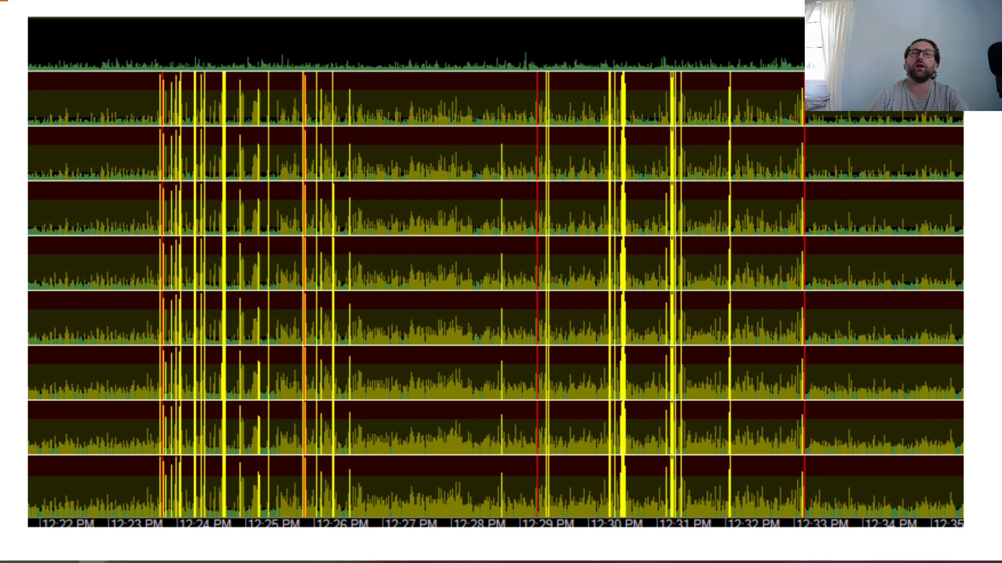
Step: Switch to the Chrome window showing the tcp-latency 0.0.8 PyPI project page
mouse_move(91, 562)
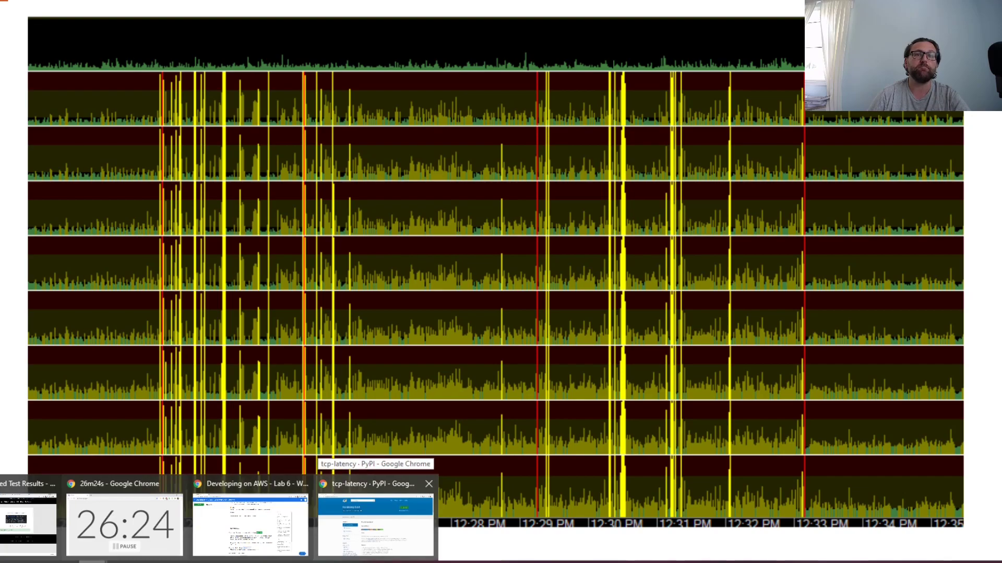
left_click(376, 525)
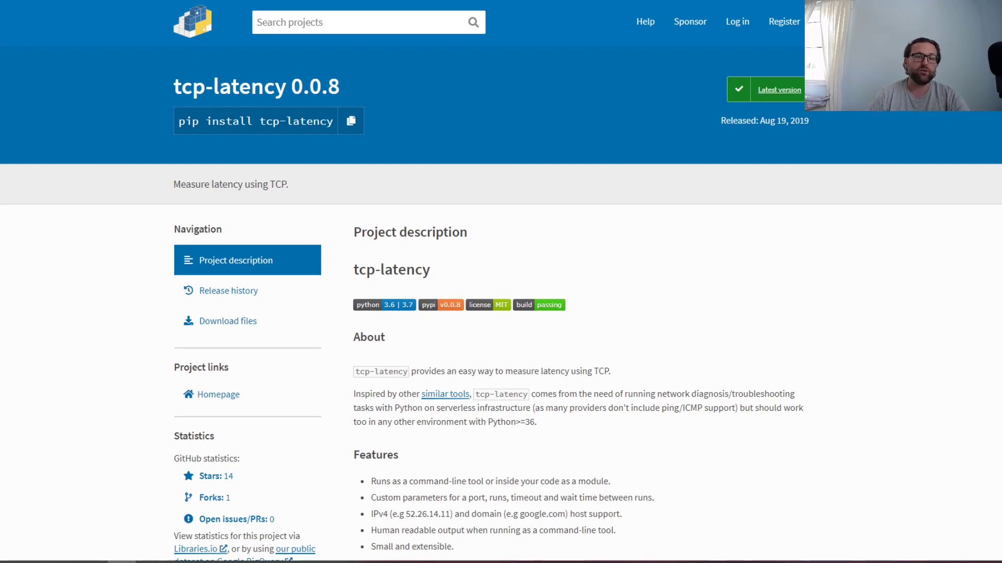
Step: Open a Command Prompt, move into the tcp folder and list its contents
left_click_drag(543, 5, 505, 62)
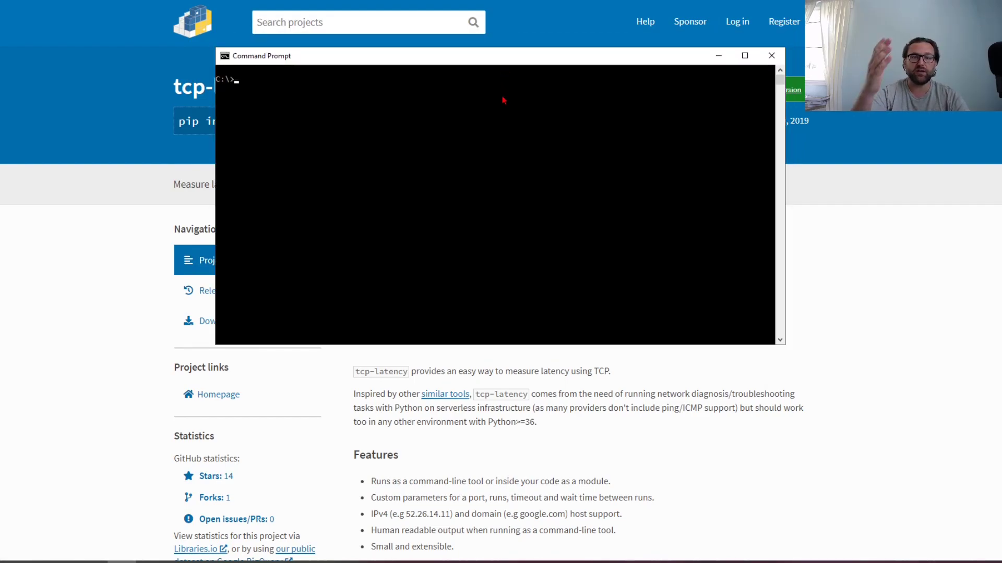
type("cd tcp")
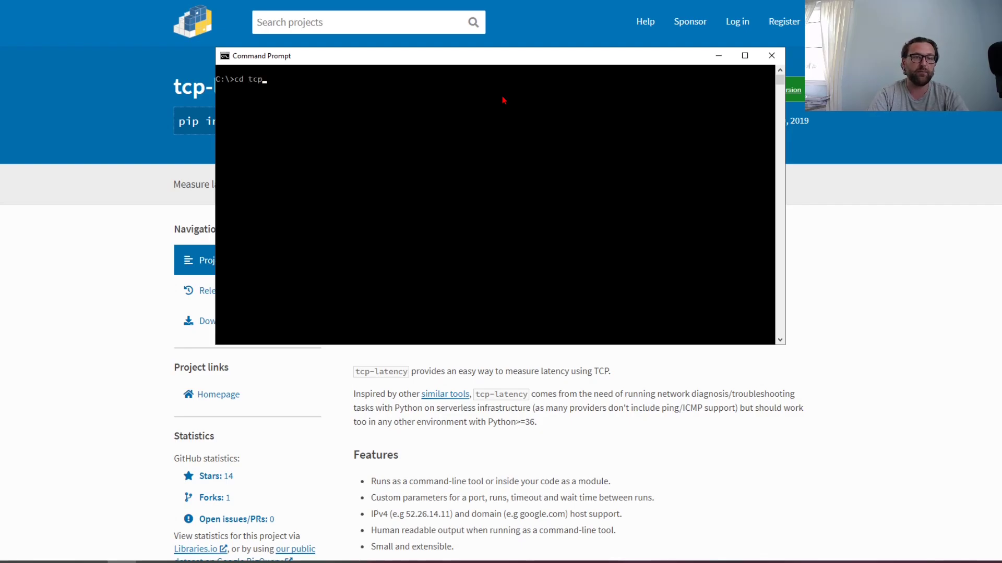
key("Return")
type("cd")
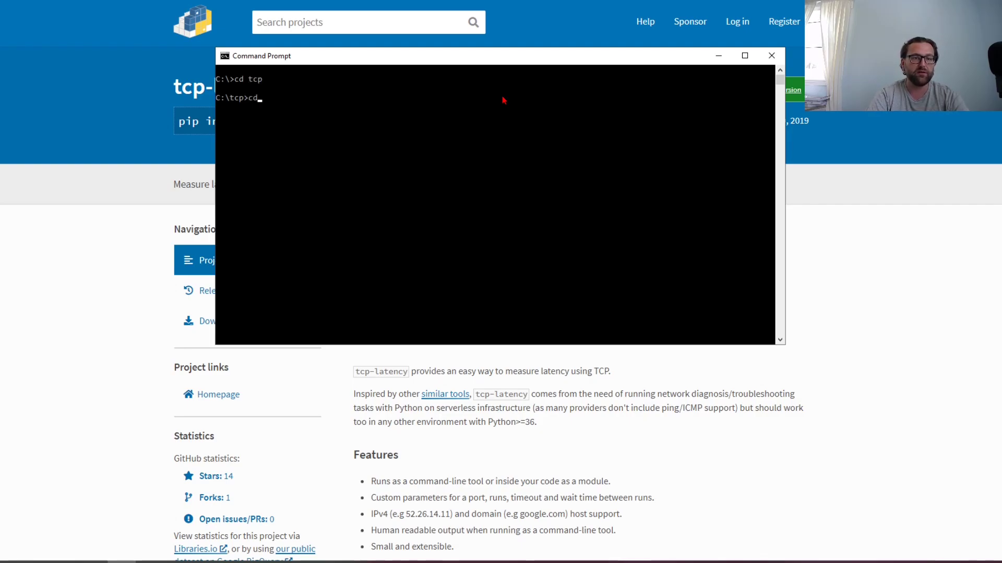
key("BackSpace")
key("BackSpace")
key("BackSpace")
type("dir")
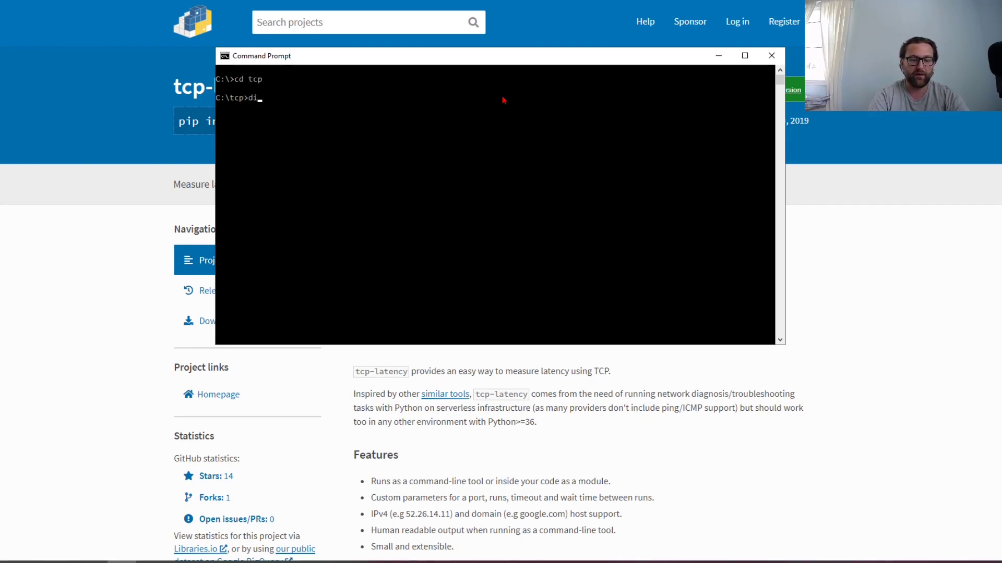
key("Return")
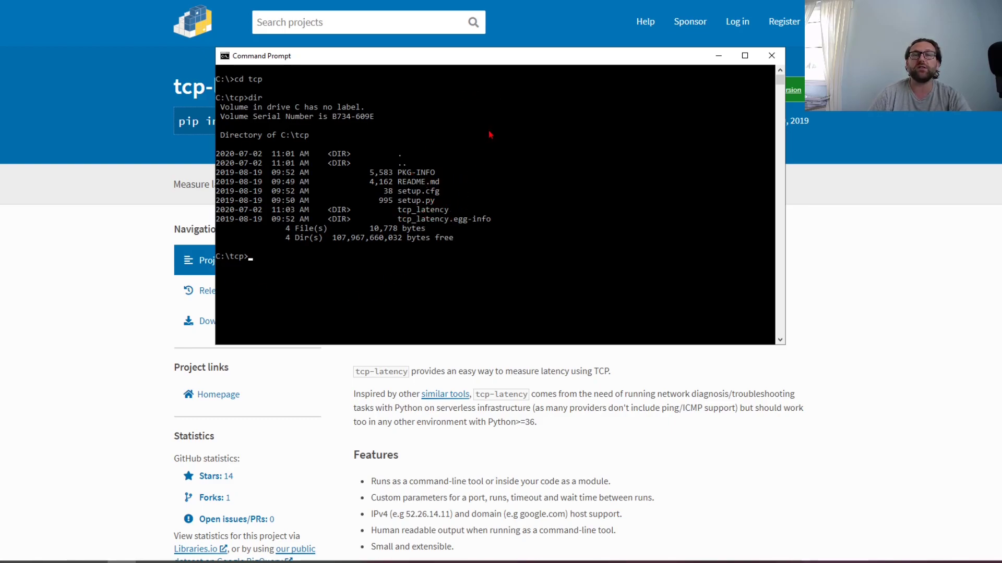
Step: Enter the tcp_latency folder and list its files, including tcp_latency.py and results.txt
type("cd tcp_latency")
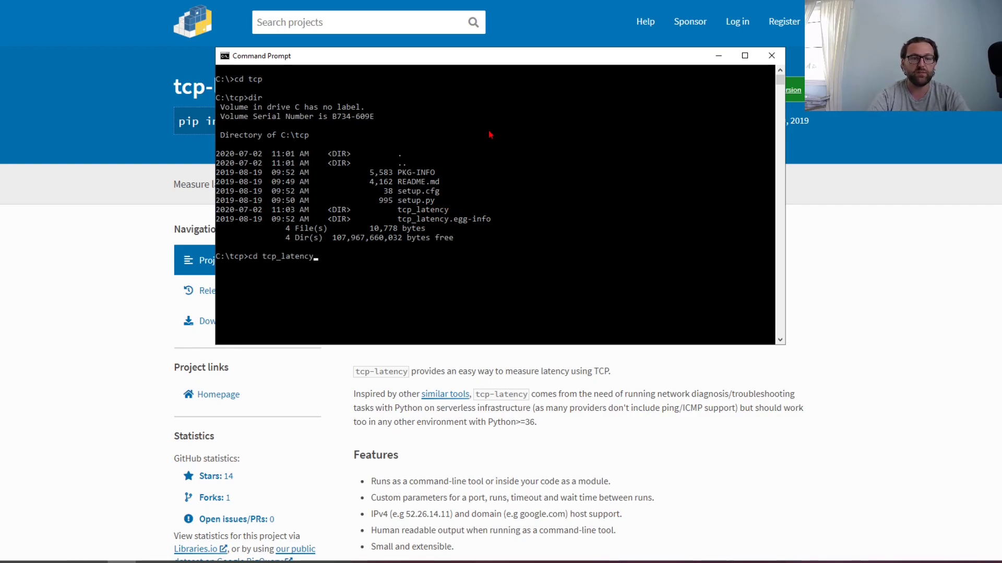
key("Return")
type("dir")
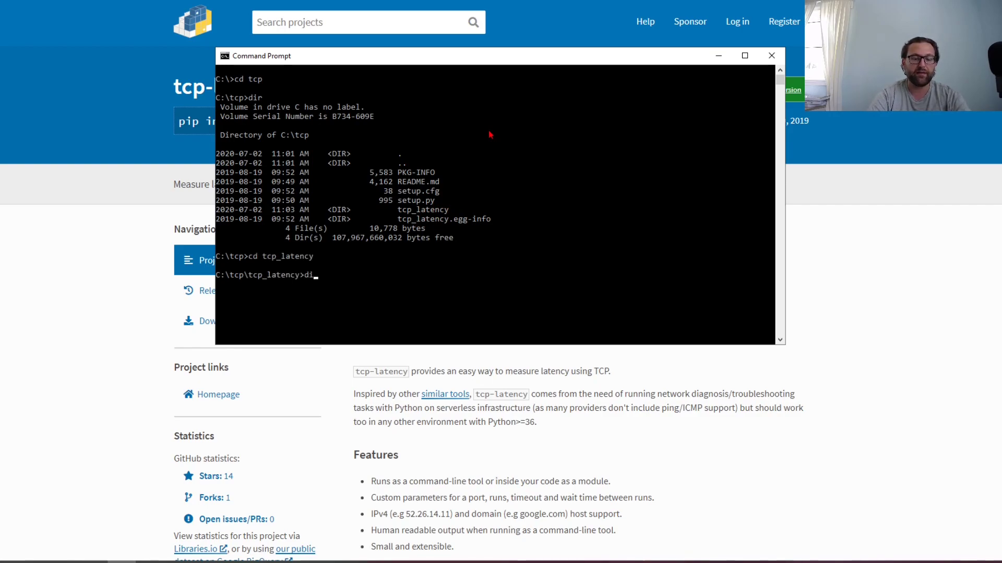
key("Return")
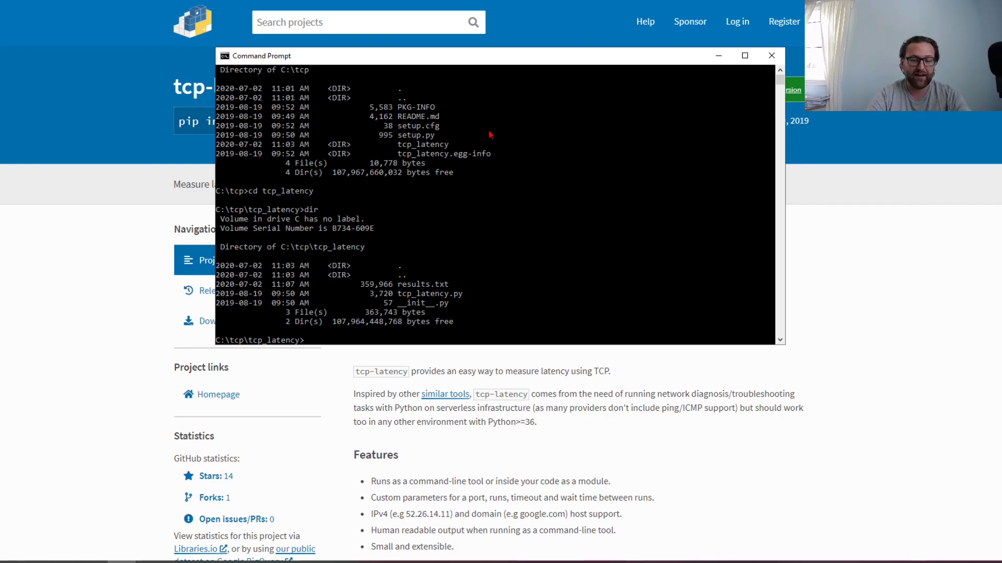
key("Tab")
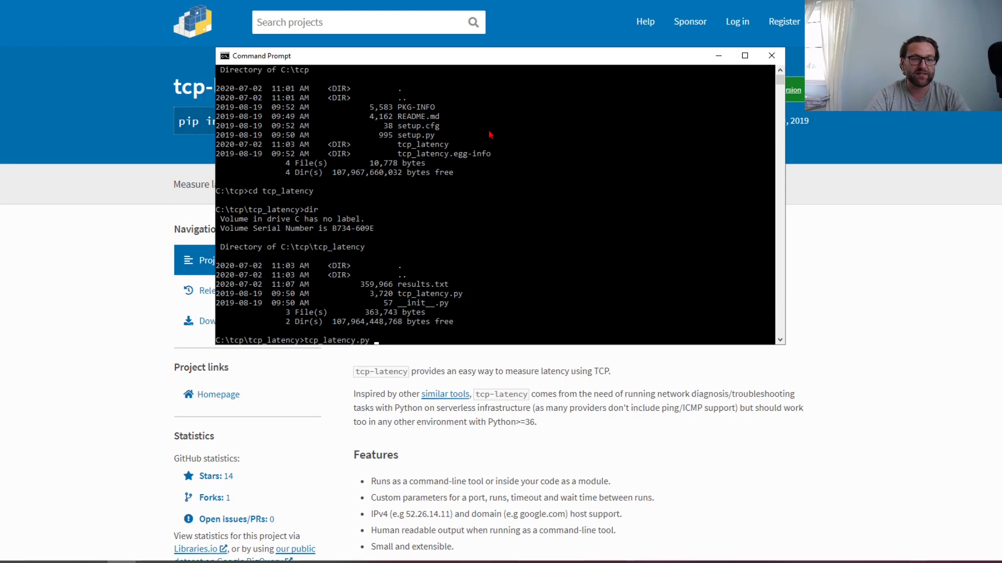
type("www.googlc.")
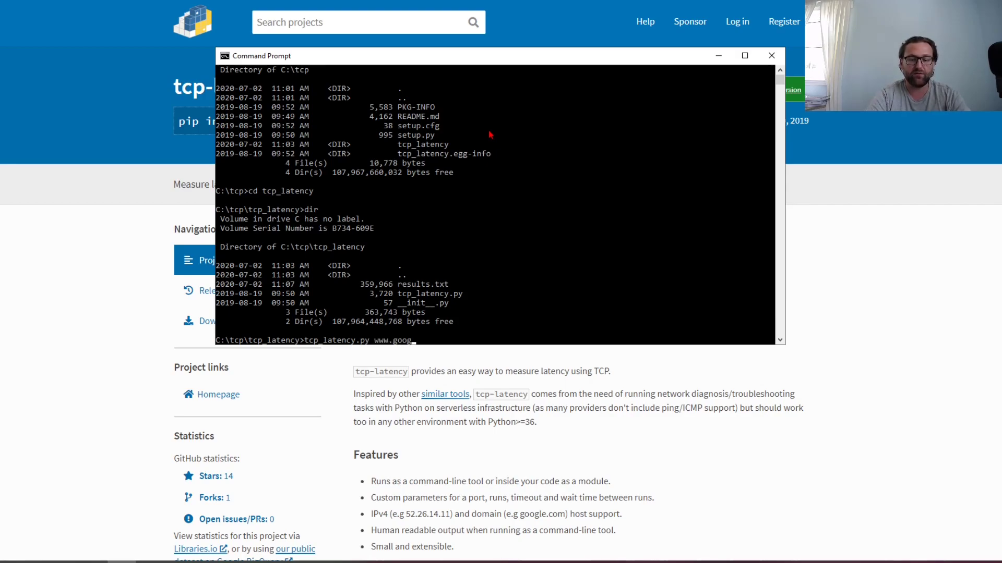
key("BackSpace")
key("BackSpace")
key("BackSpace")
key("BackSpace")
key("BackSpace")
key("BackSpace")
key("BackSpace")
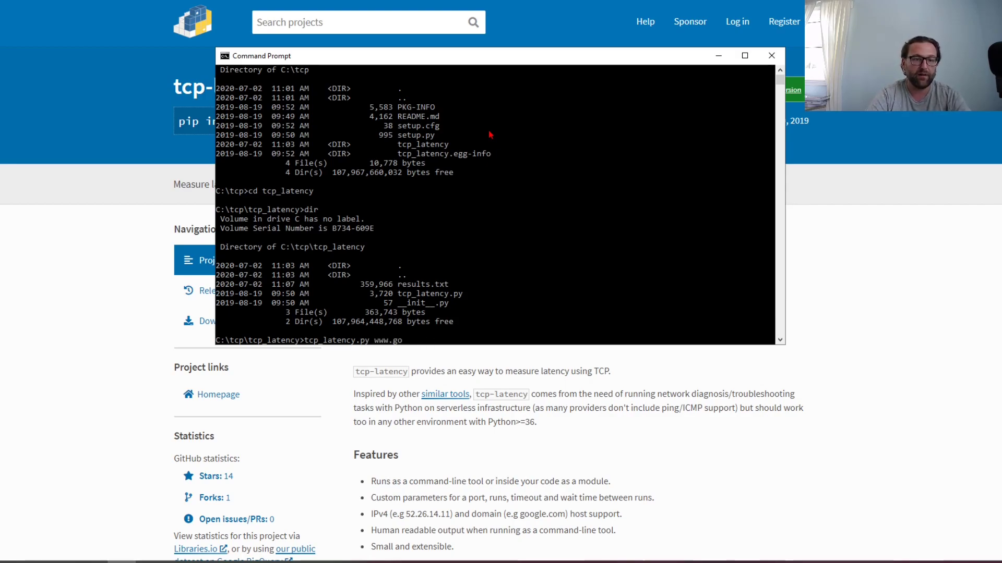
type("markocloud.com")
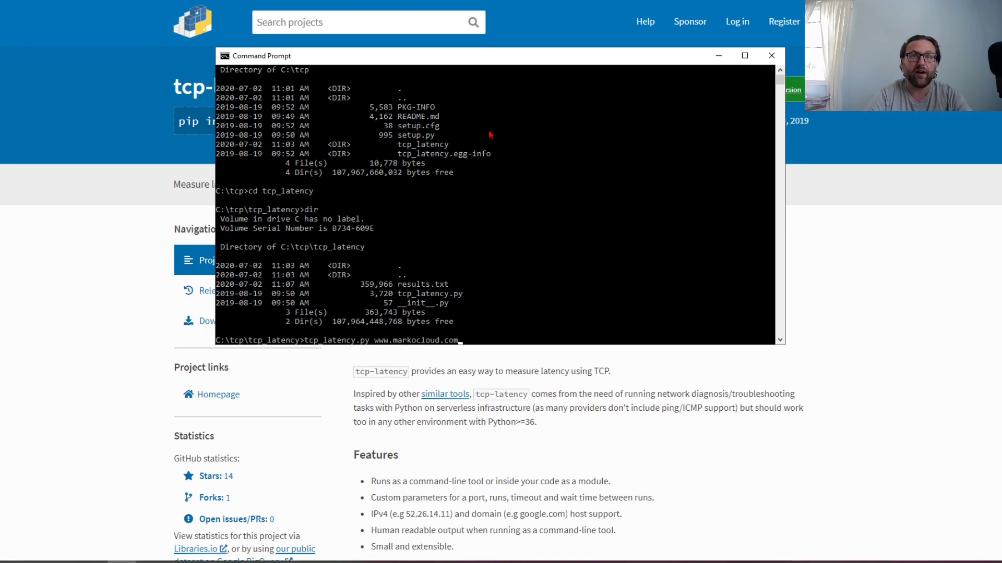
key("Return")
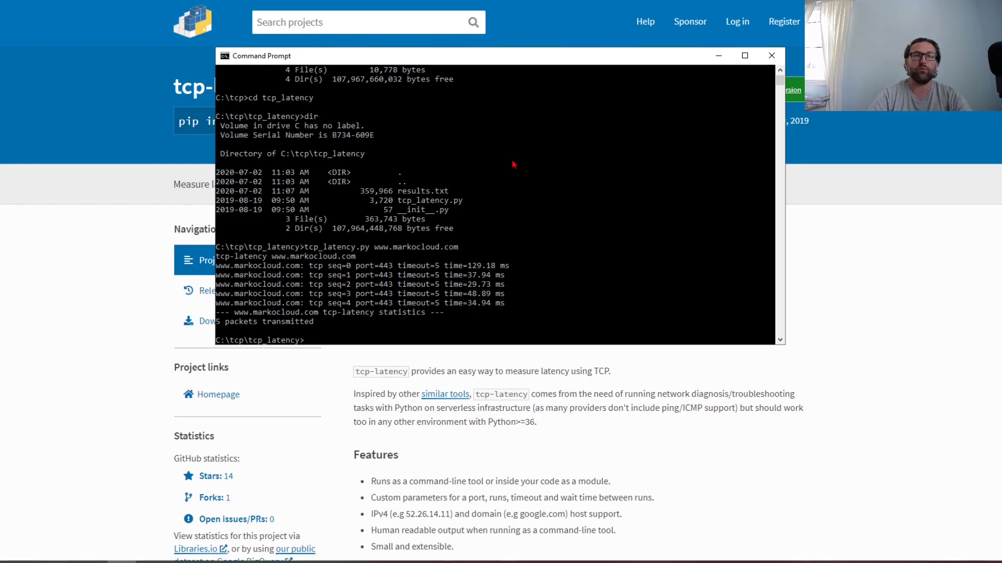
Step: Rerun the same latency command with --runs 100
key("Up")
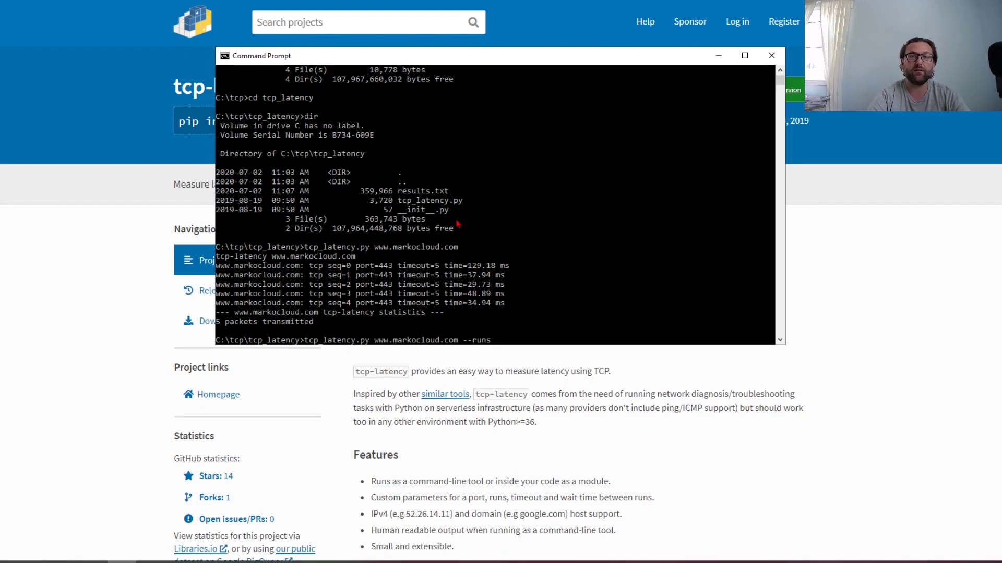
type("--runs ")
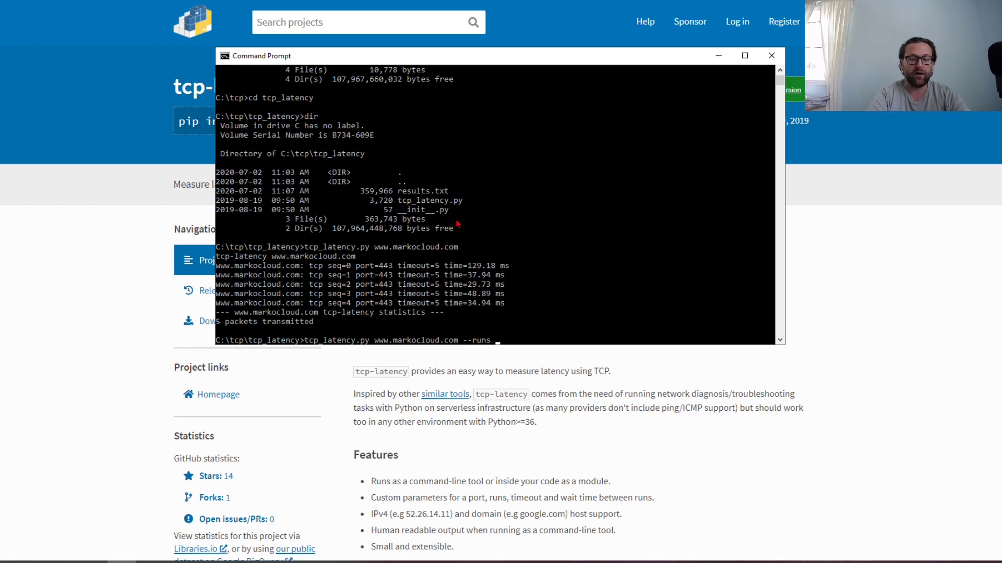
type("100")
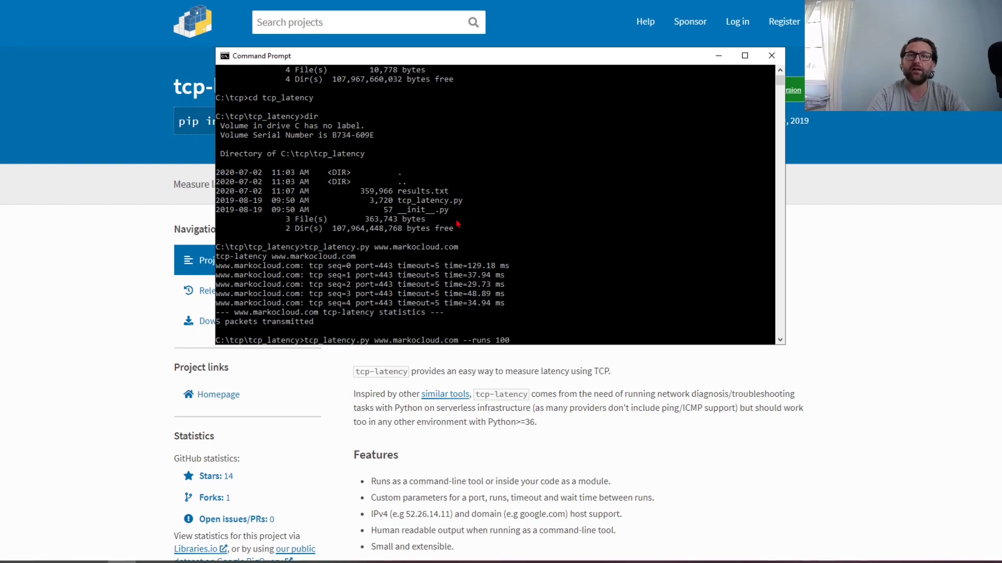
key("Return")
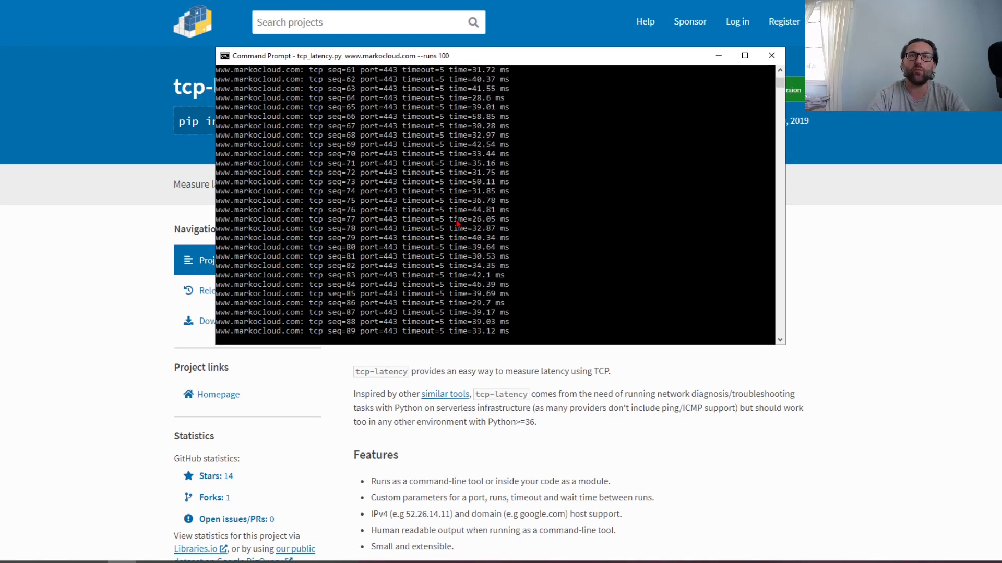
Step: Rerun the 100-run markocloud latency test, appending its output to 100runs.txt
key("Up")
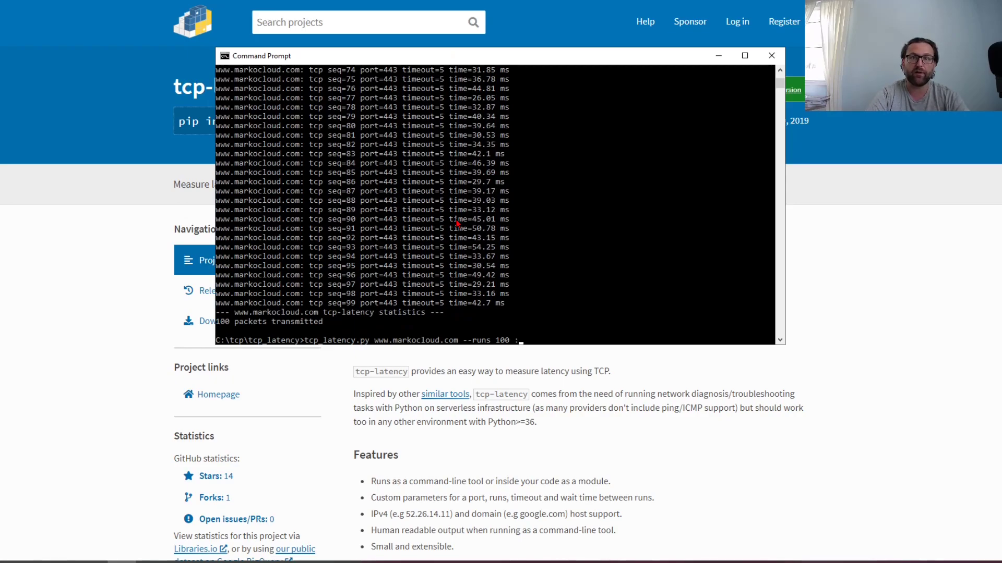
key("BackSpace")
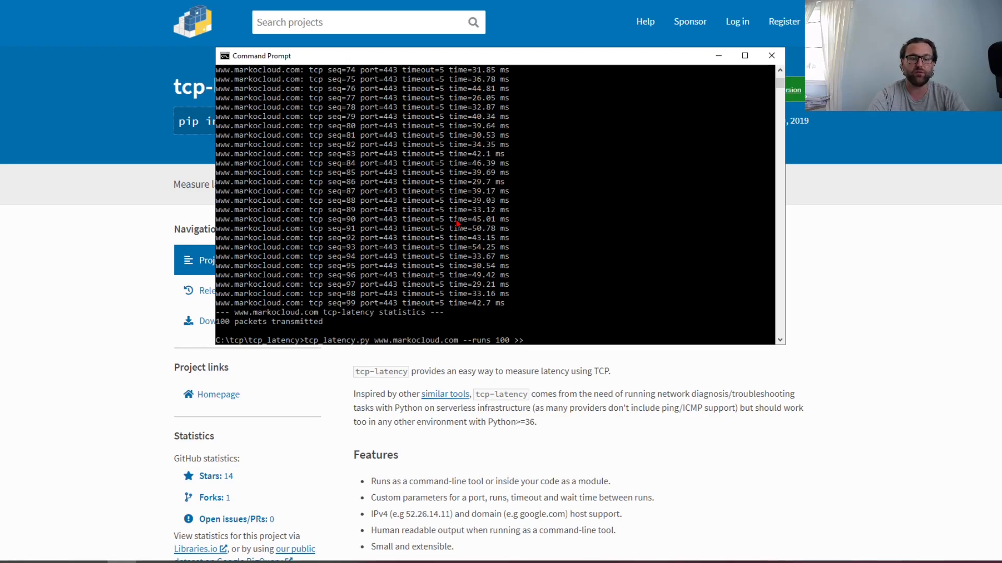
type("100runs.txt")
key("Return")
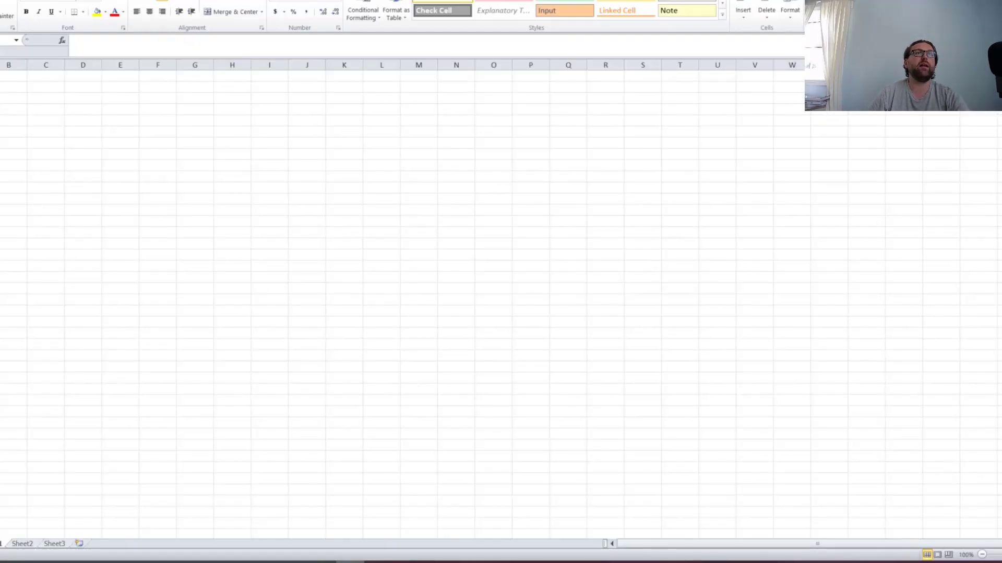
Step: Import C:\tcp\tcp_latency\100runs.txt as text data via Data > From Text
key("alt+a")
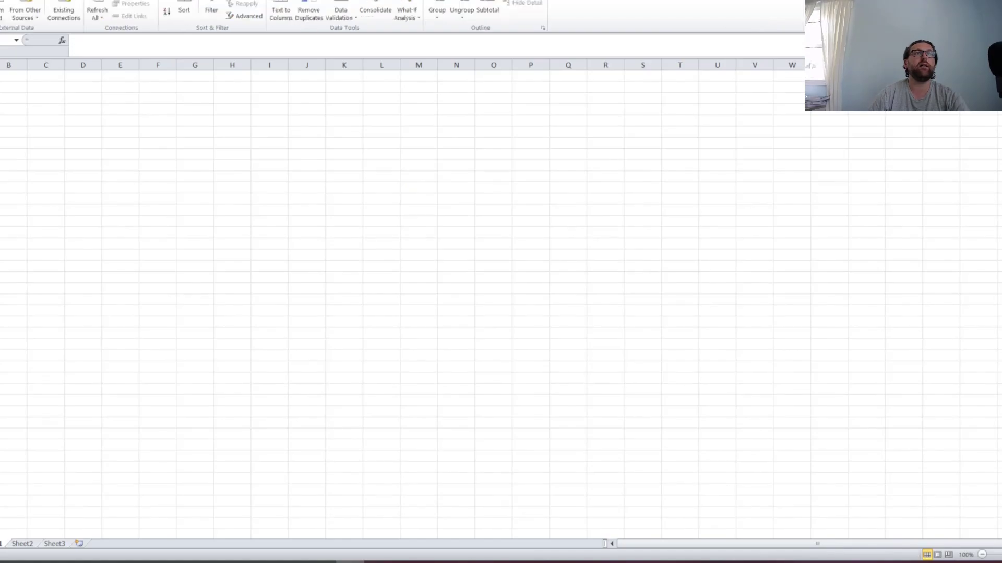
left_click(3, 13)
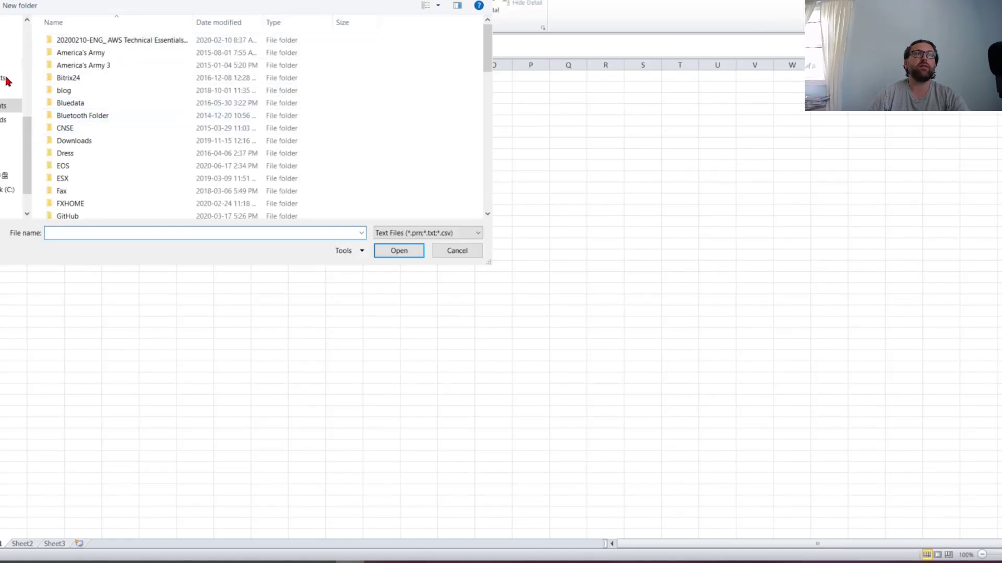
left_click(8, 189)
left_click(93, 105)
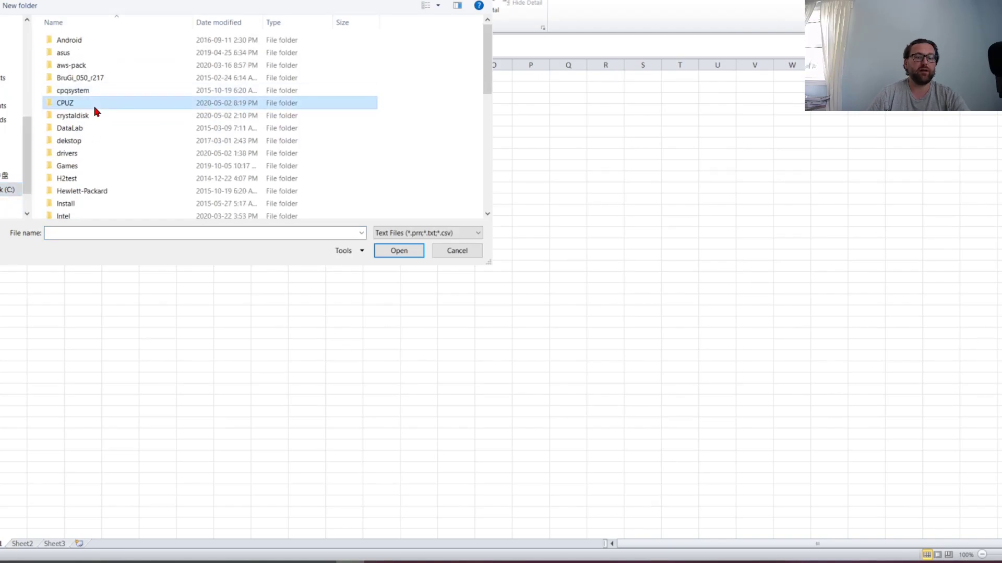
scroll(96, 111, "down", 5)
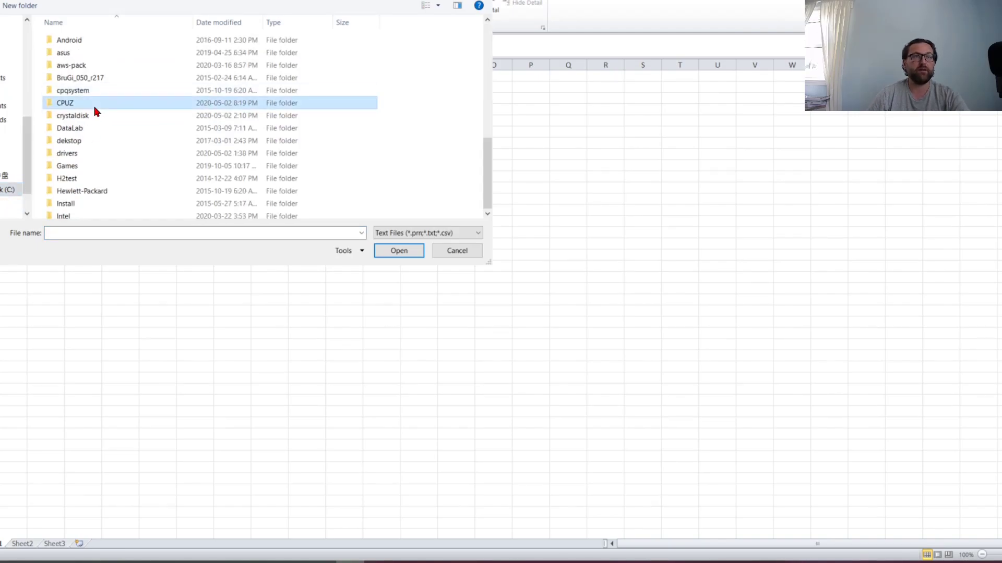
double_click(88, 78)
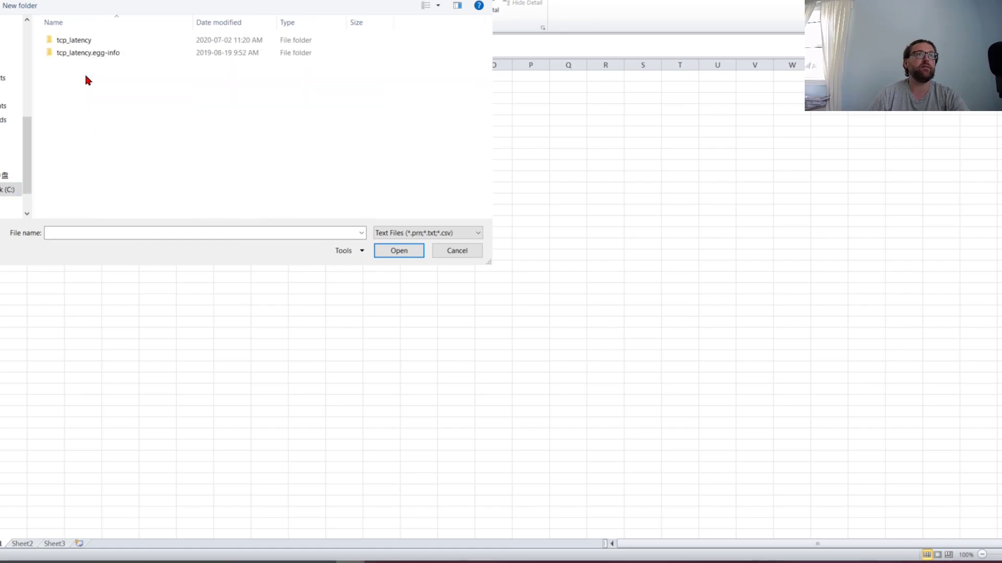
double_click(86, 40)
double_click(87, 41)
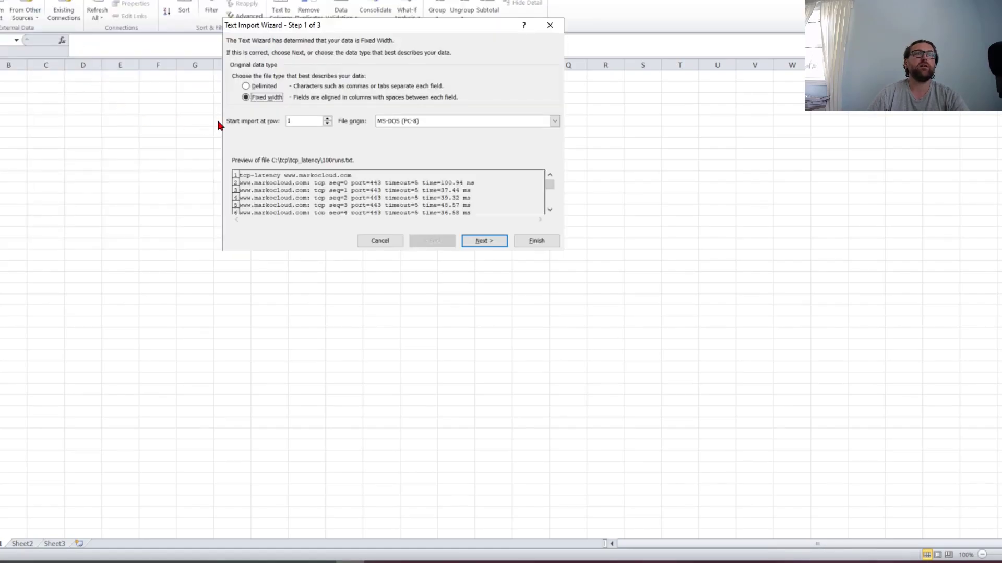
Step: Import 100runs.txt as space-delimited columns into the existing worksheet
left_click(246, 86)
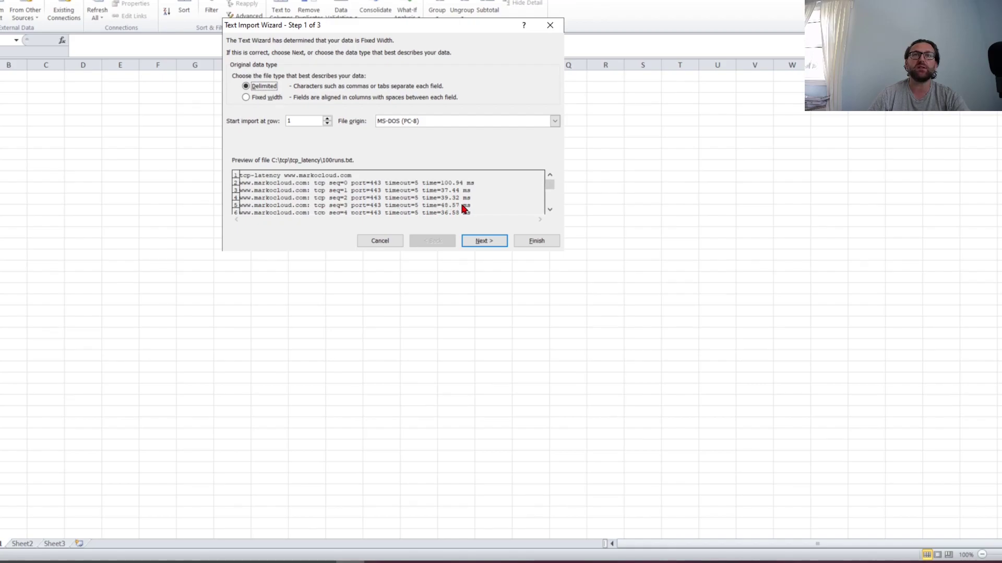
left_click(481, 242)
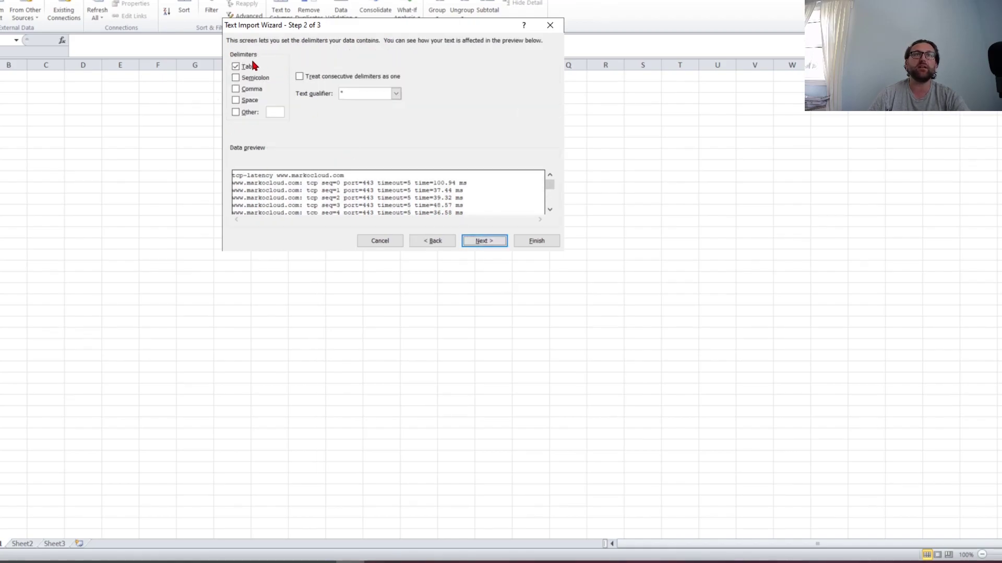
left_click(236, 100)
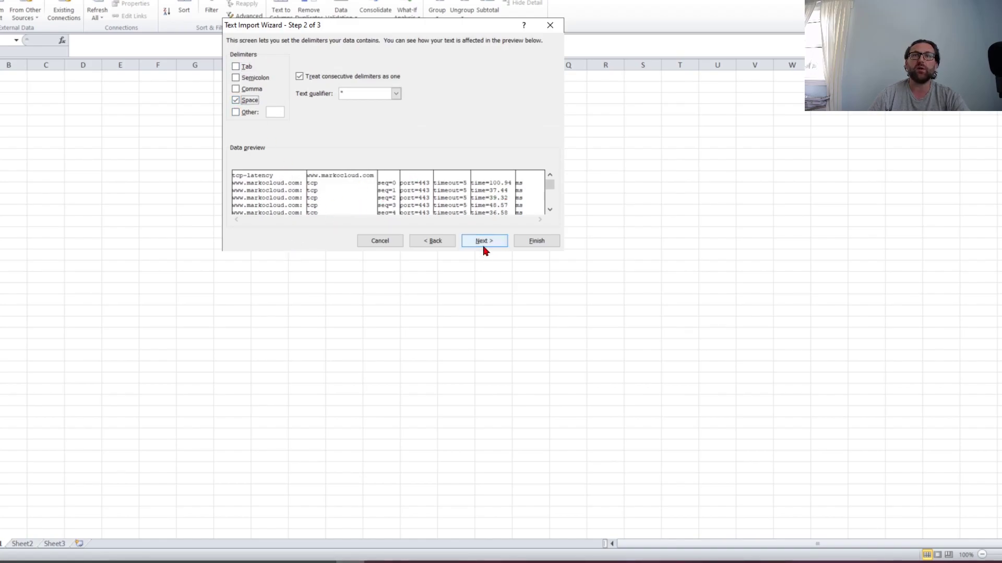
left_click(522, 243)
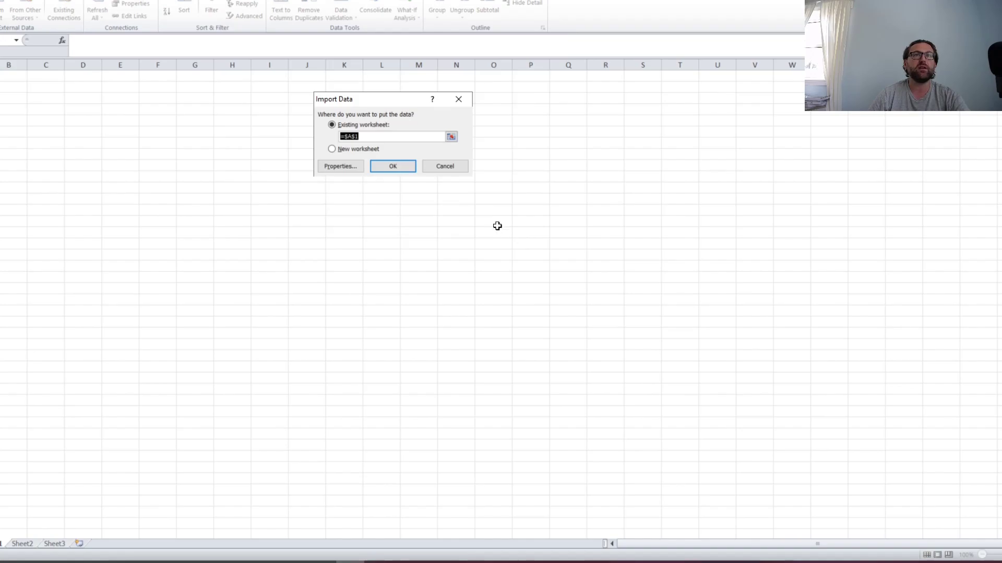
left_click(393, 167)
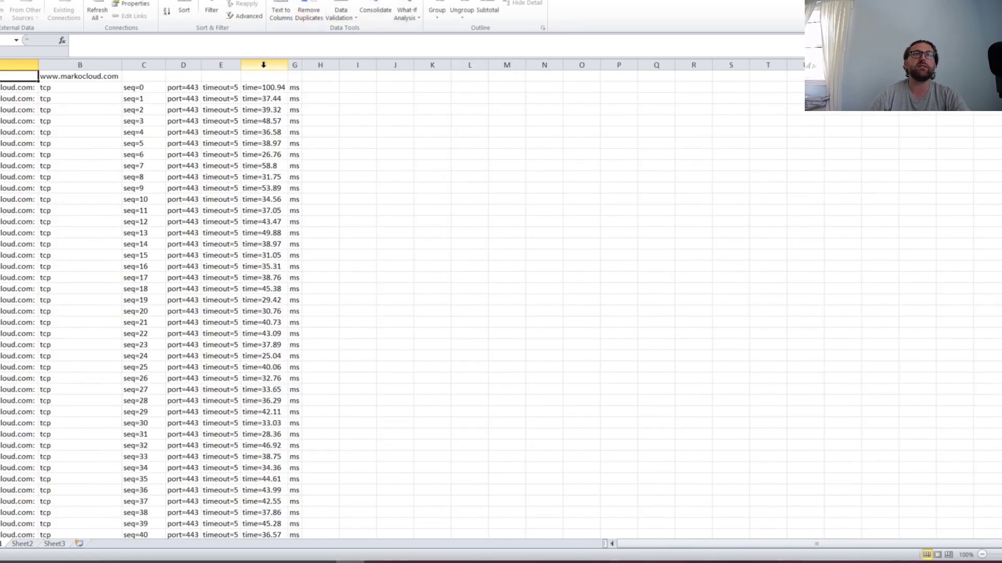
Step: Select the entire column F containing the 100 time= readings
left_click(264, 65)
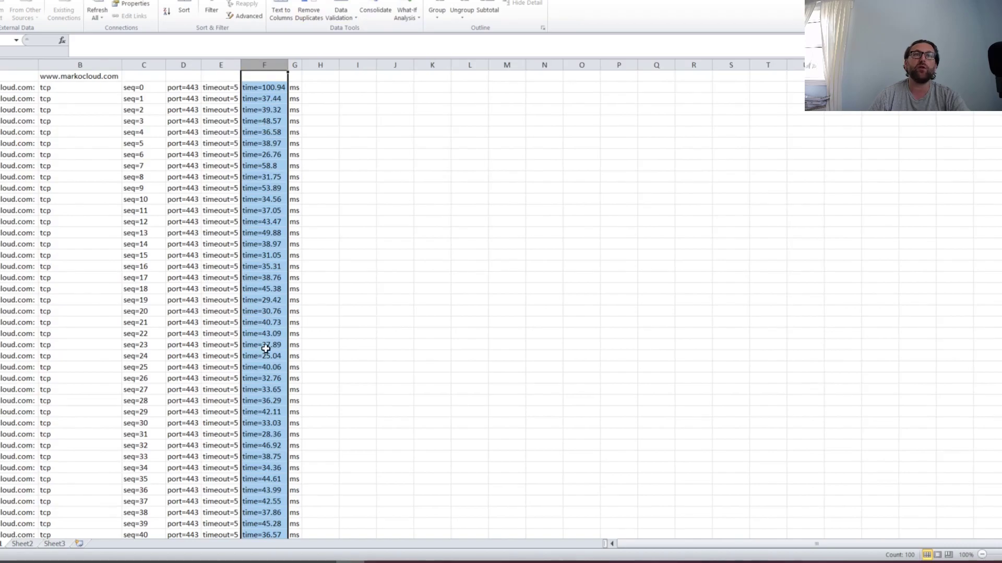
left_click(380, 177)
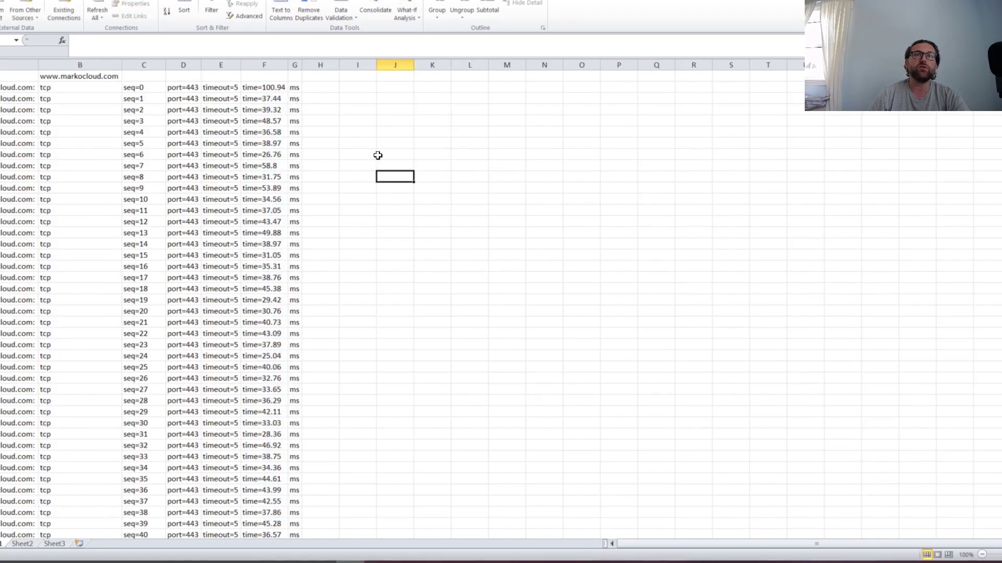
left_click(265, 64)
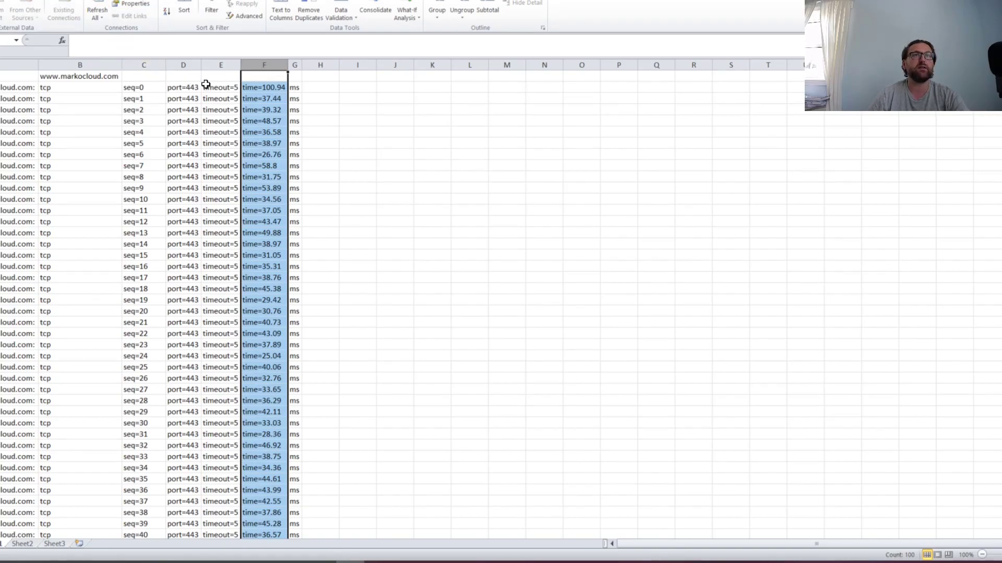
Step: Replace all "time=" occurrences in column F with nothing
key("ctrl+h")
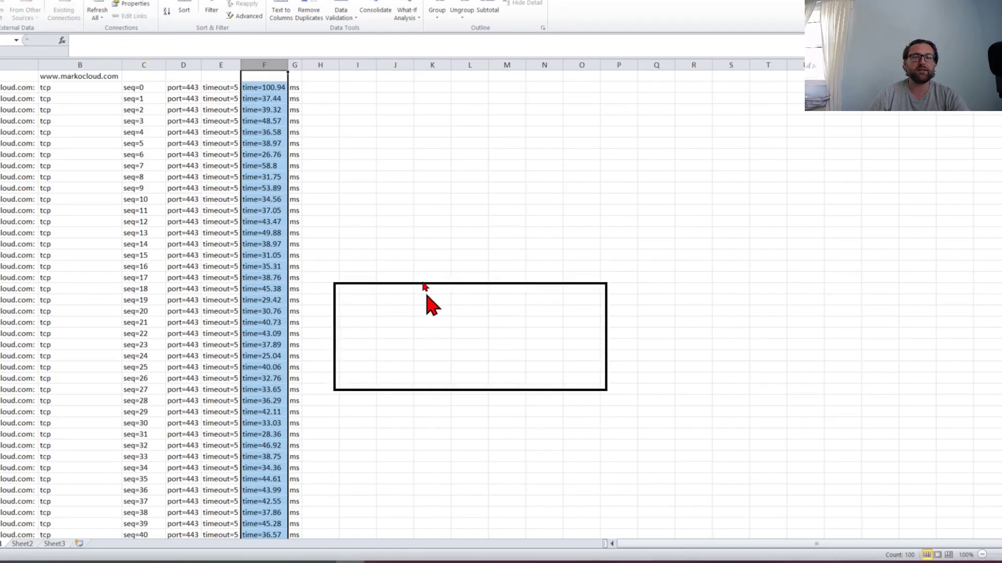
type("time=")
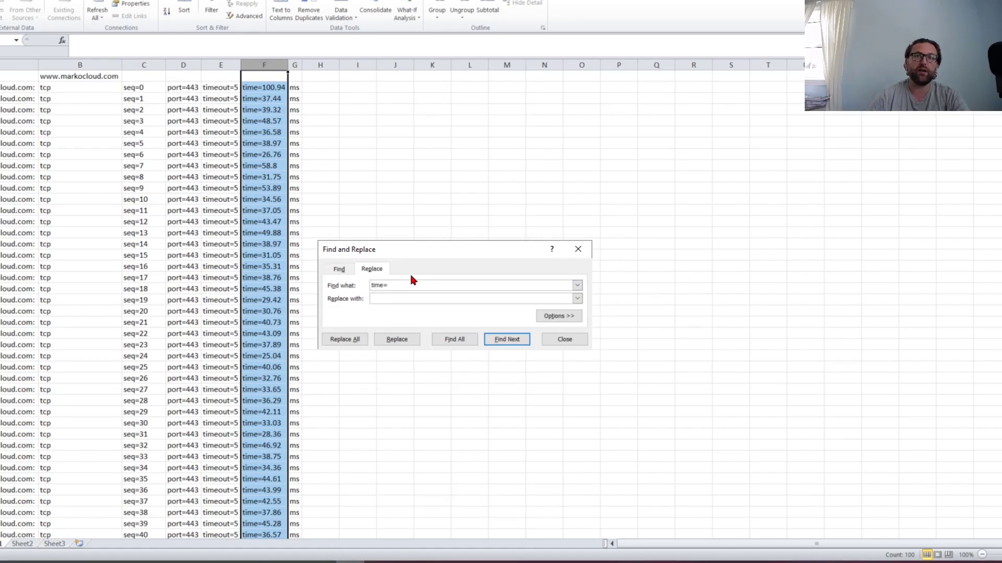
left_click(353, 340)
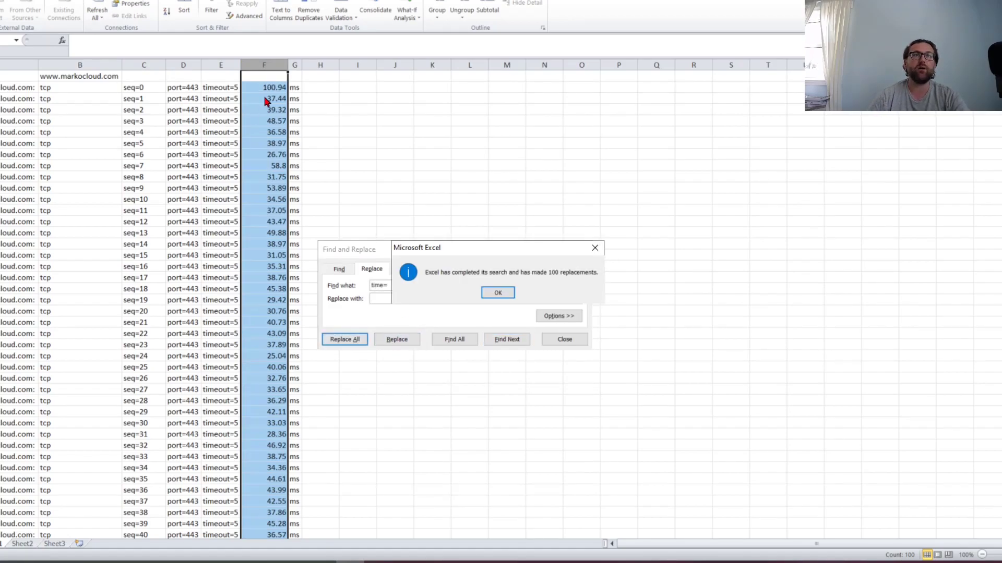
left_click(497, 294)
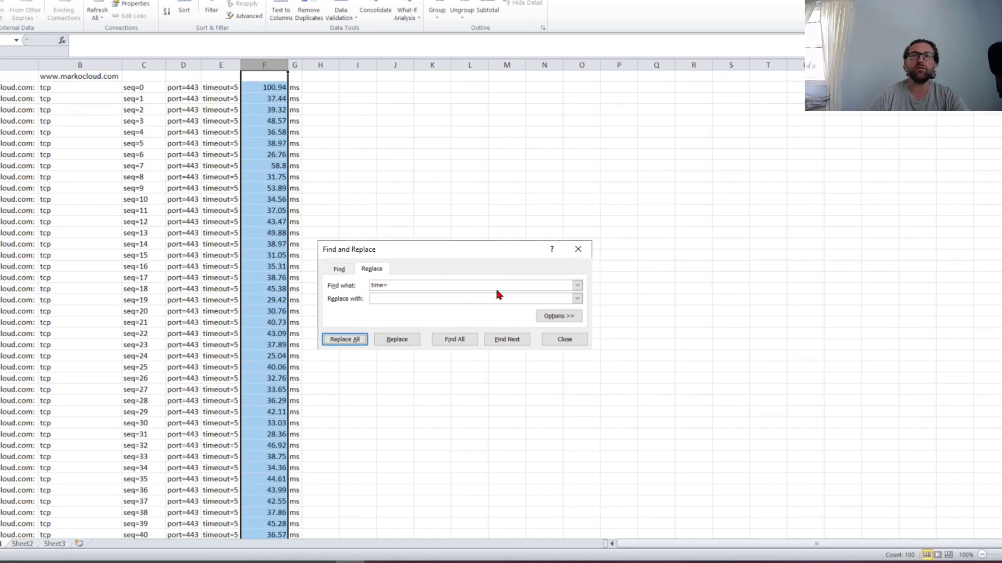
left_click(568, 340)
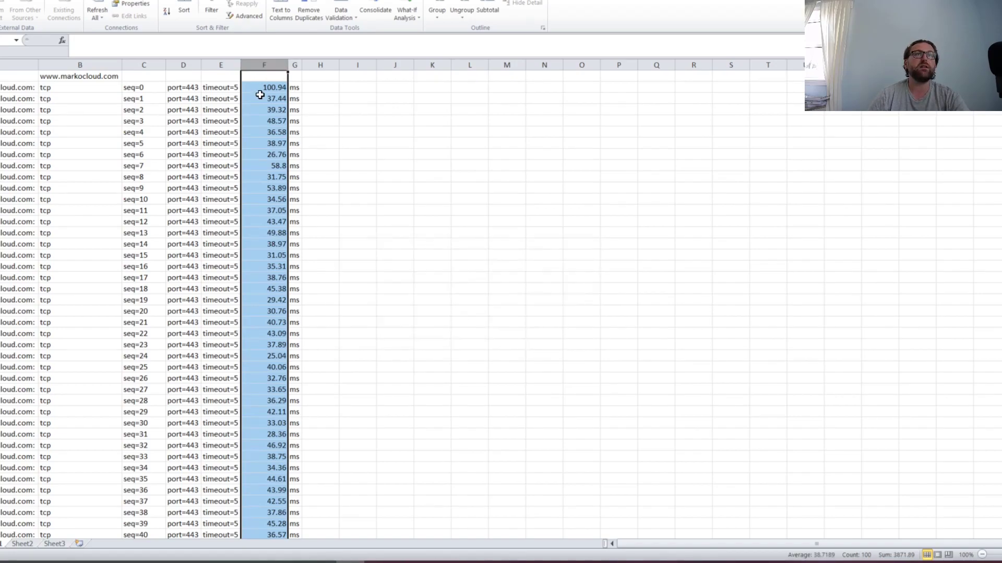
Step: Format column F as Number with two decimal places
right_click(261, 94)
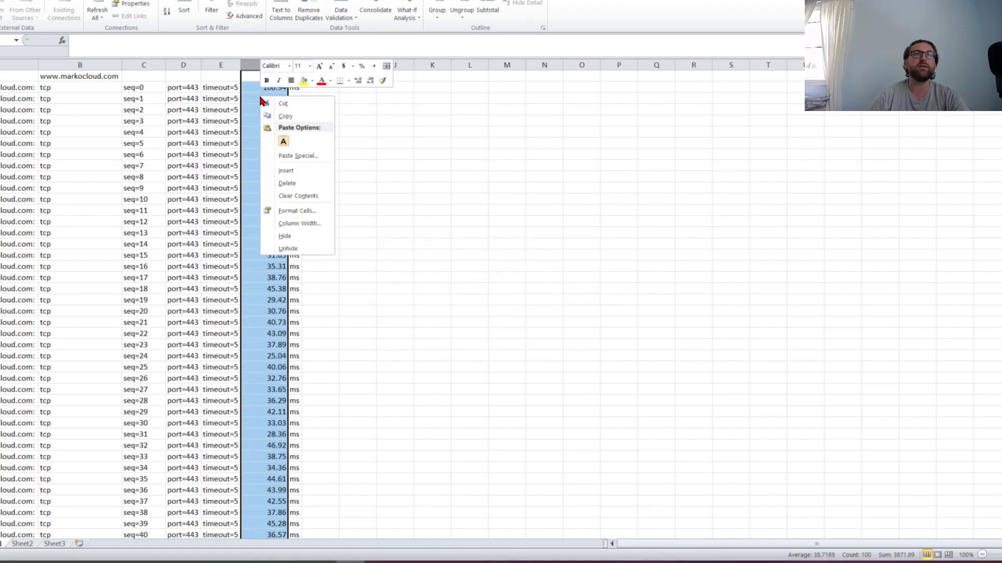
left_click(300, 211)
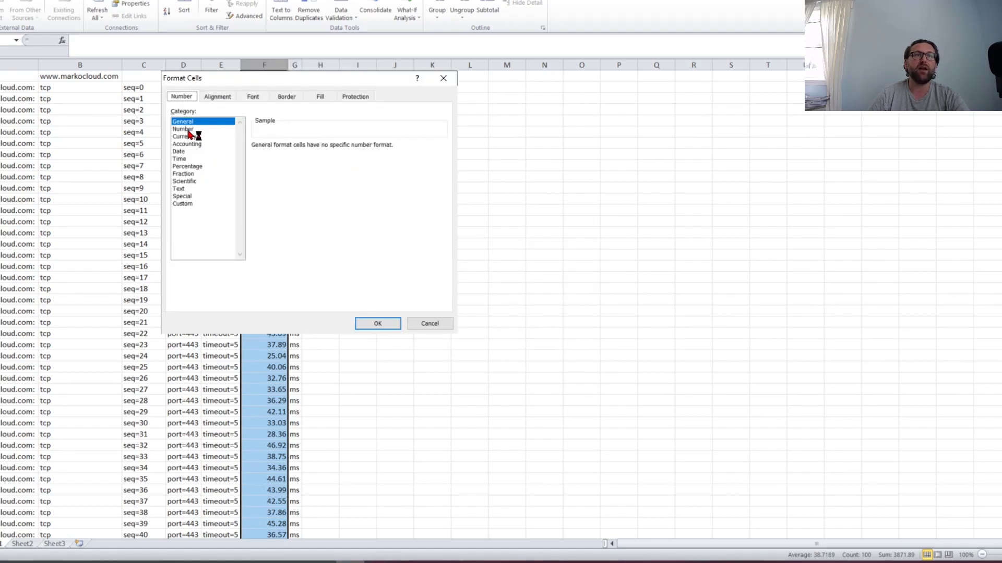
left_click(187, 130)
left_click(377, 324)
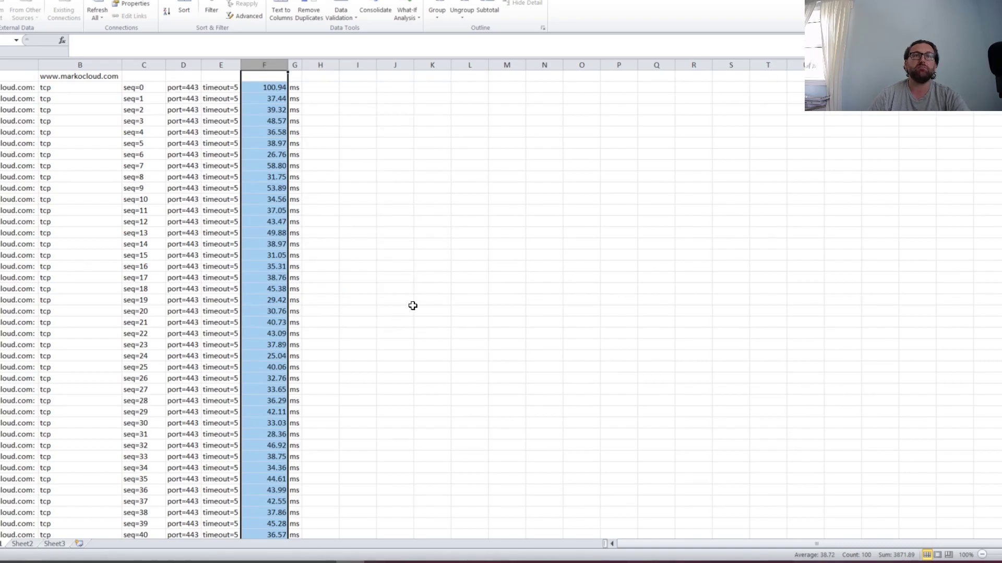
right_click(272, 124)
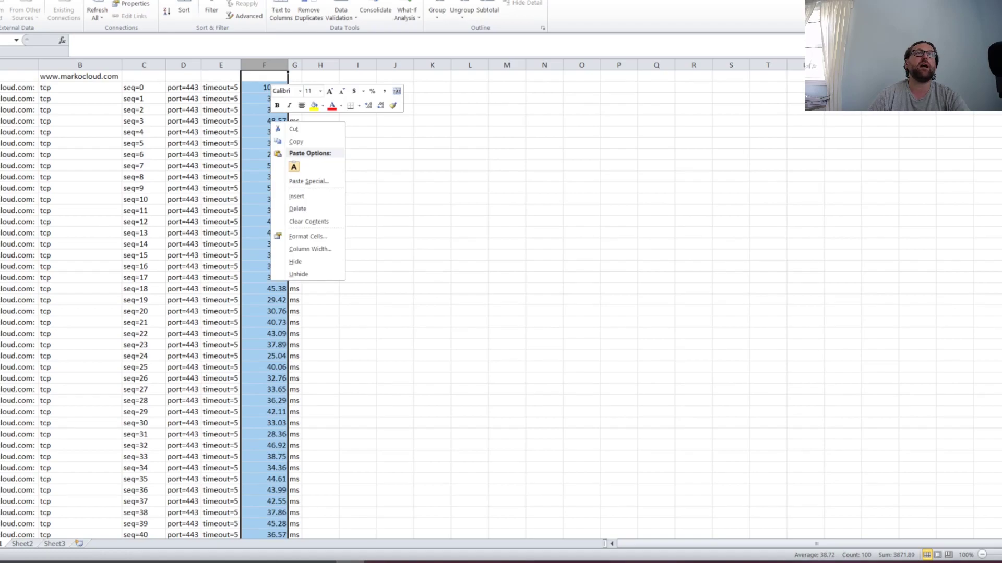
Step: Insert a 2-D line chart of the 100 latencies, enlarge it and place it beside the data
left_click(31, 0)
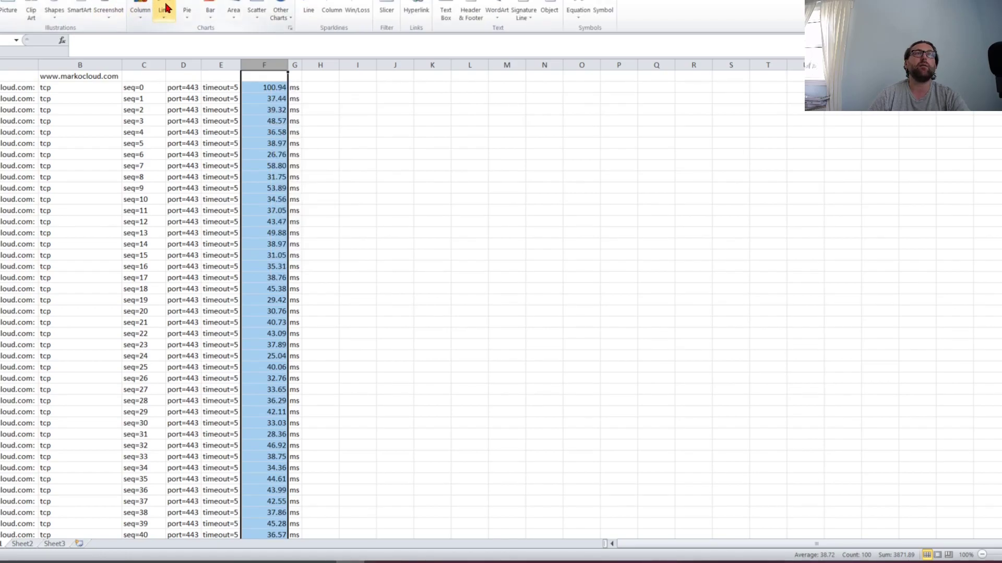
left_click(165, 7)
left_click(172, 49)
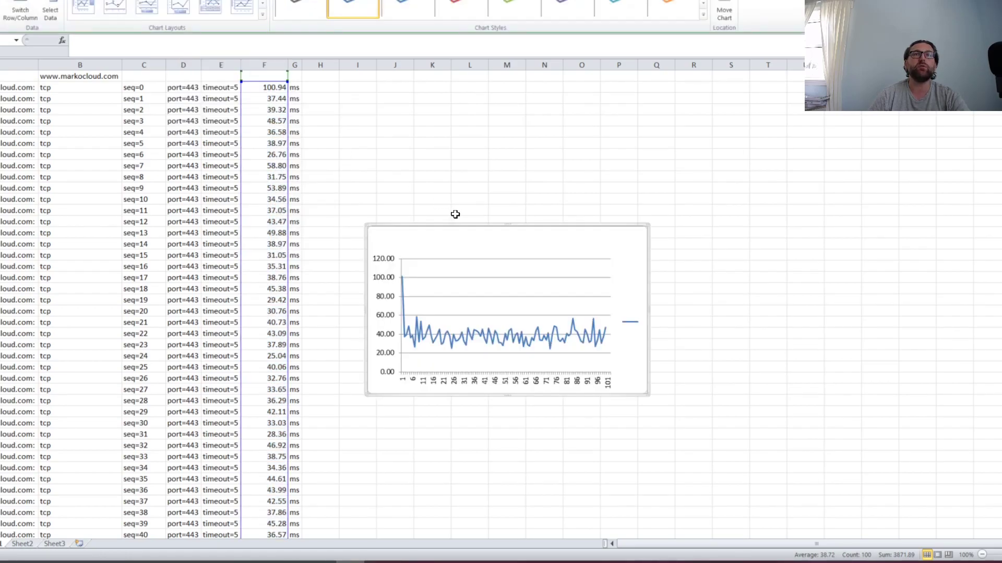
left_click_drag(647, 309, 965, 321)
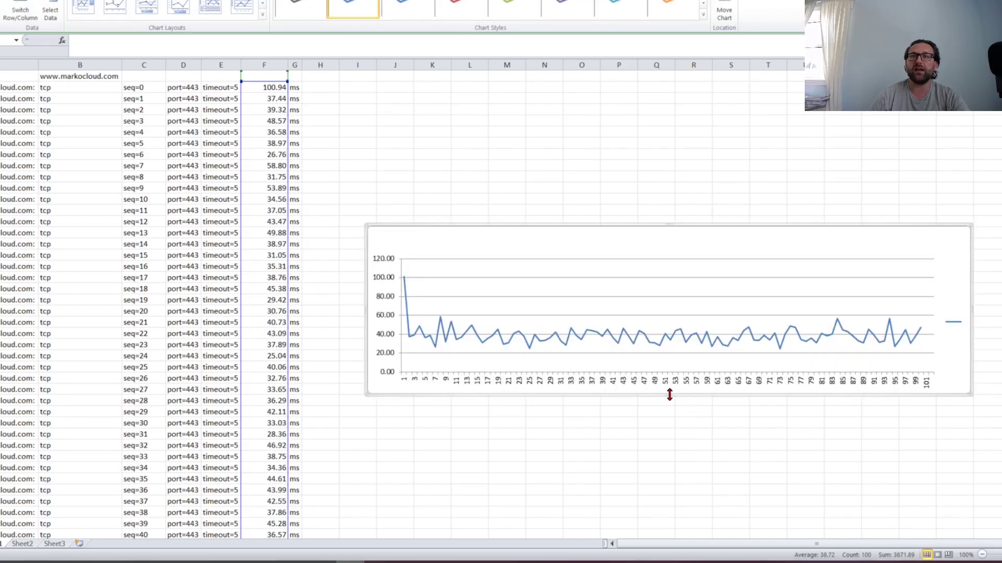
left_click_drag(668, 395, 695, 539)
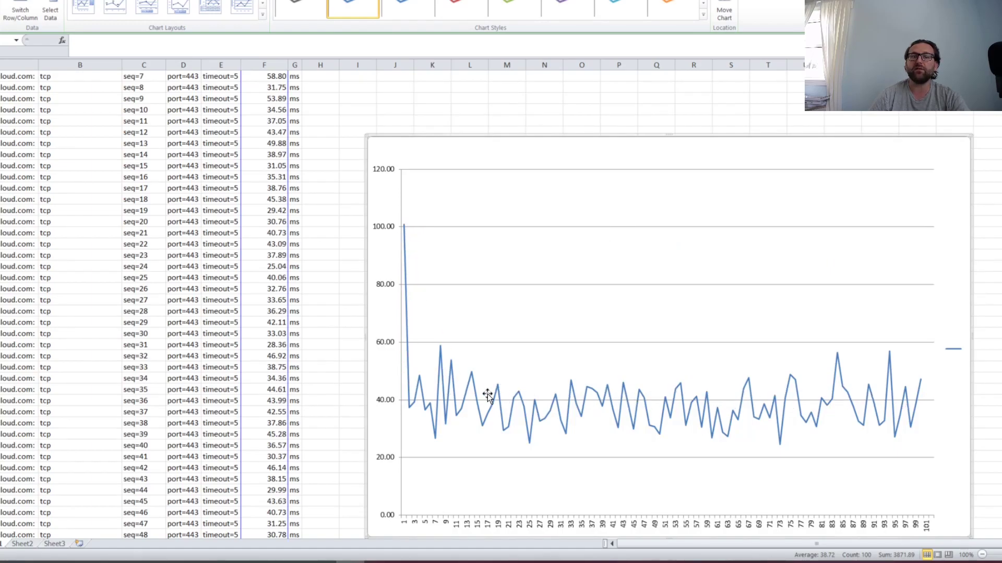
left_click_drag(555, 145, 531, 91)
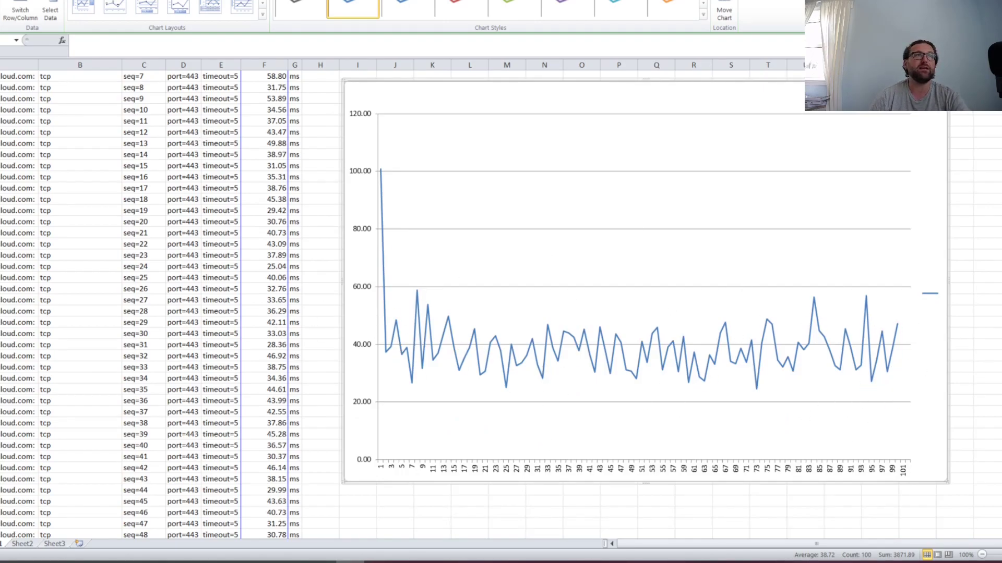
Step: View the Book1 file information page, then return and switch to the empty Sheet2
key("alt+f")
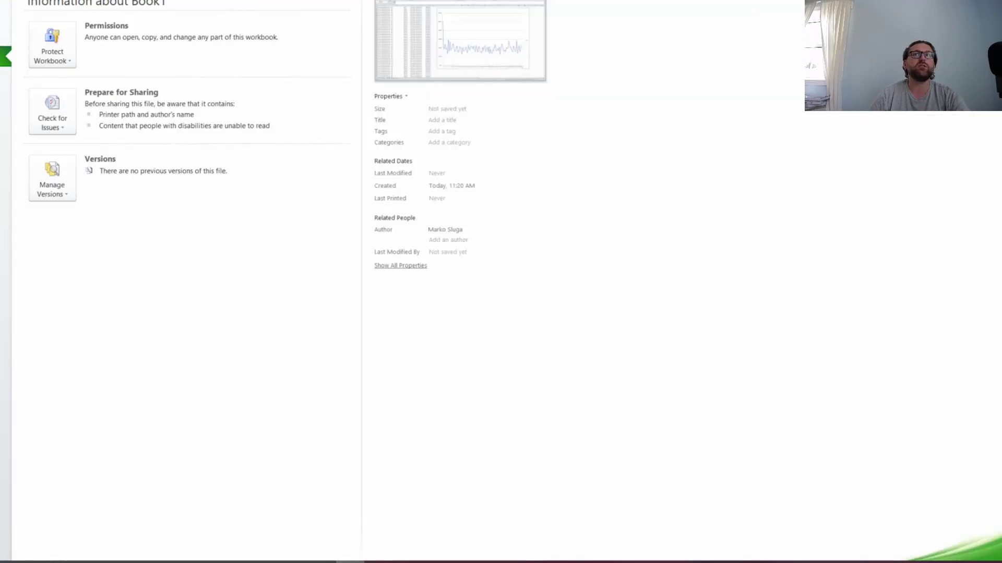
key("Escape")
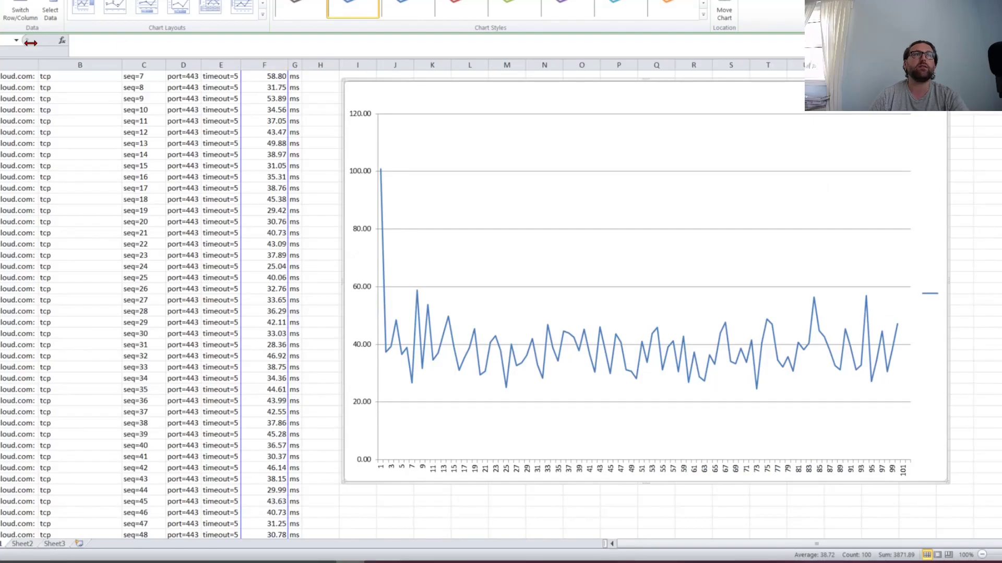
left_click(24, 546)
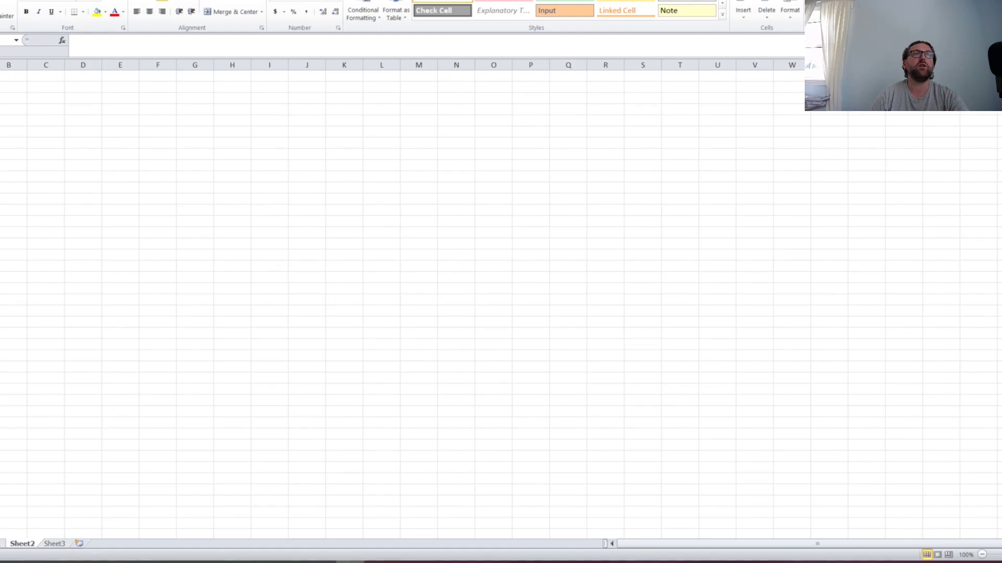
Step: Import results.txt as Delimited, splitting at spaces with consecutive delimiters treated as one
left_click(49, 1)
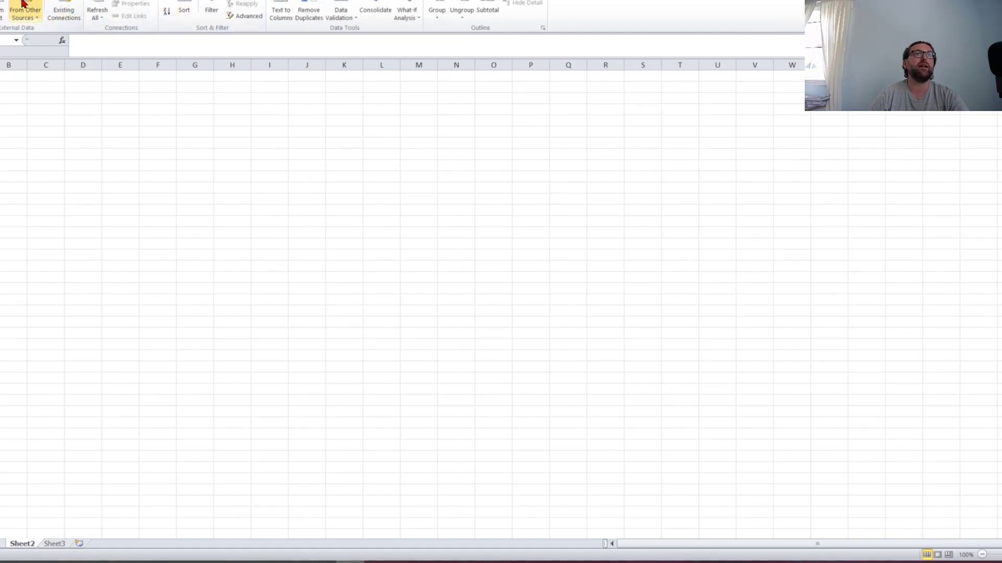
left_click(3, 10)
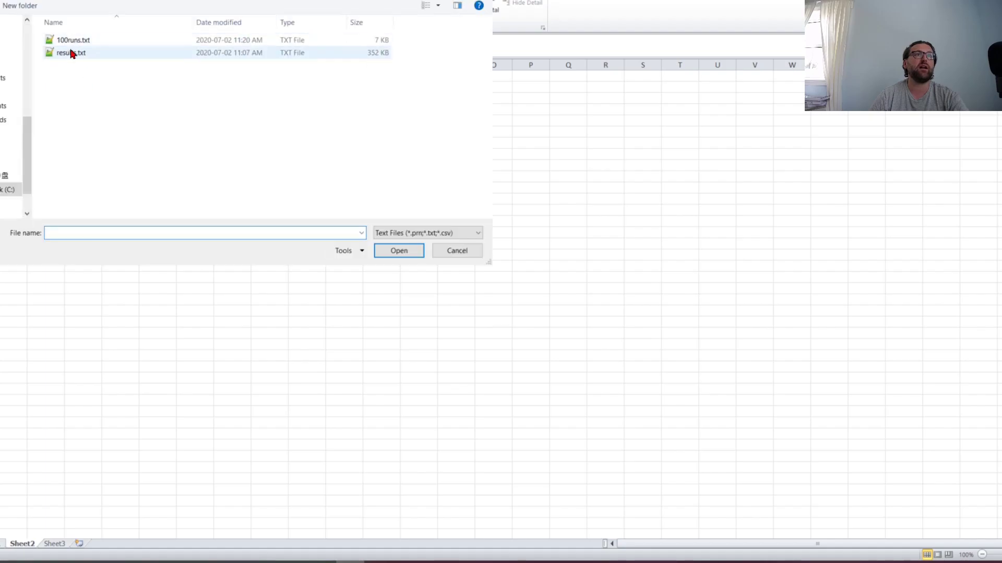
double_click(72, 53)
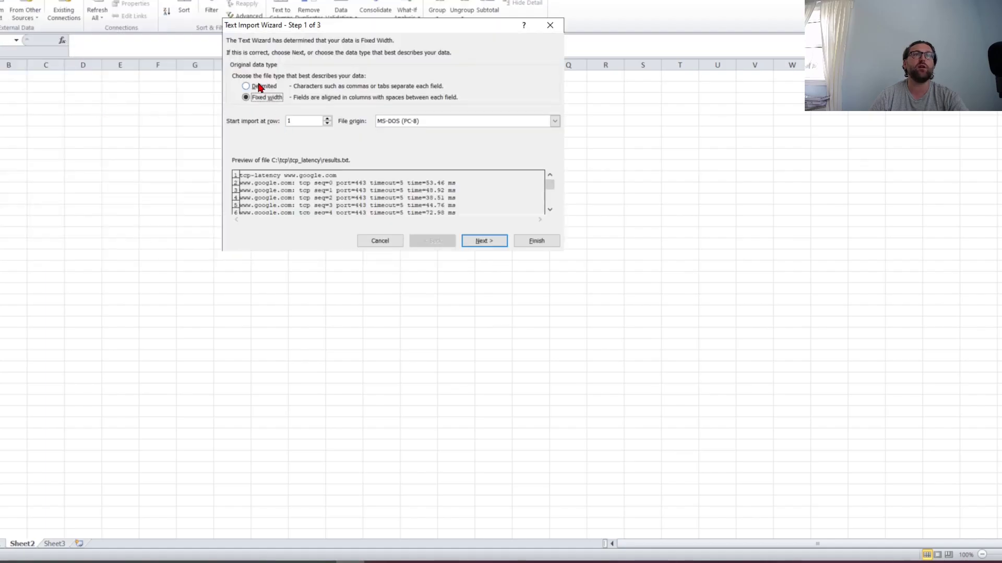
left_click(259, 86)
left_click(477, 242)
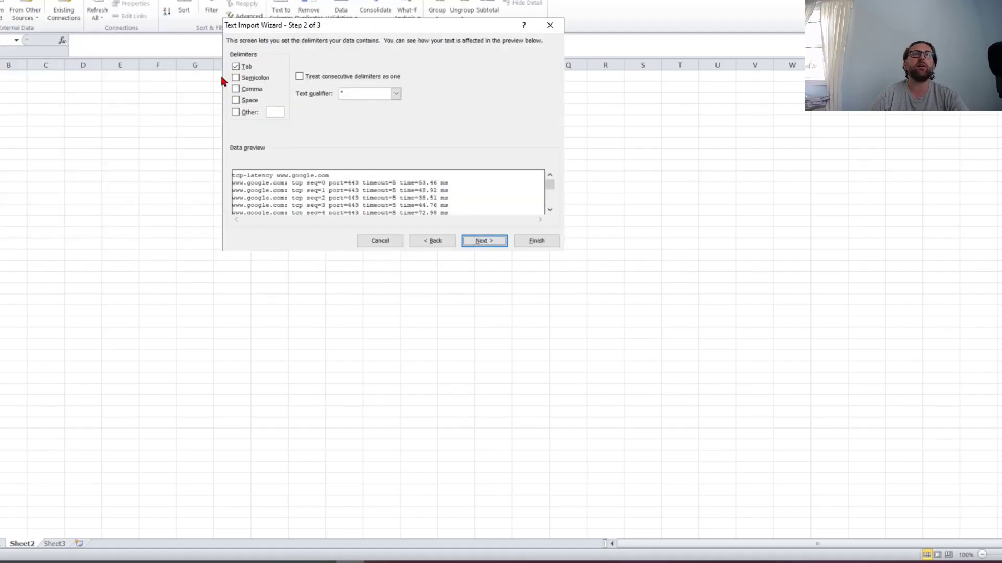
left_click(236, 100)
left_click(236, 67)
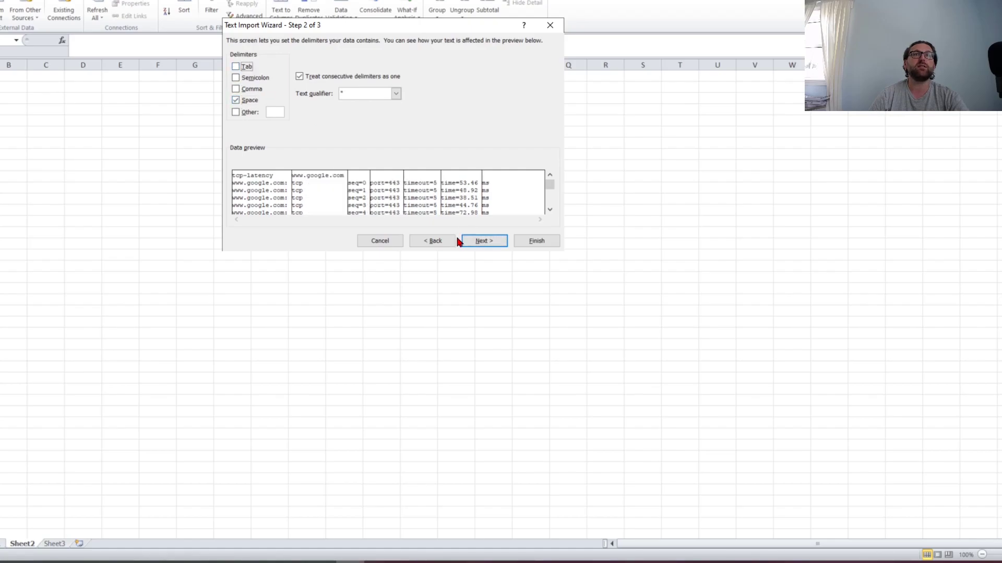
left_click(489, 243)
left_click(538, 241)
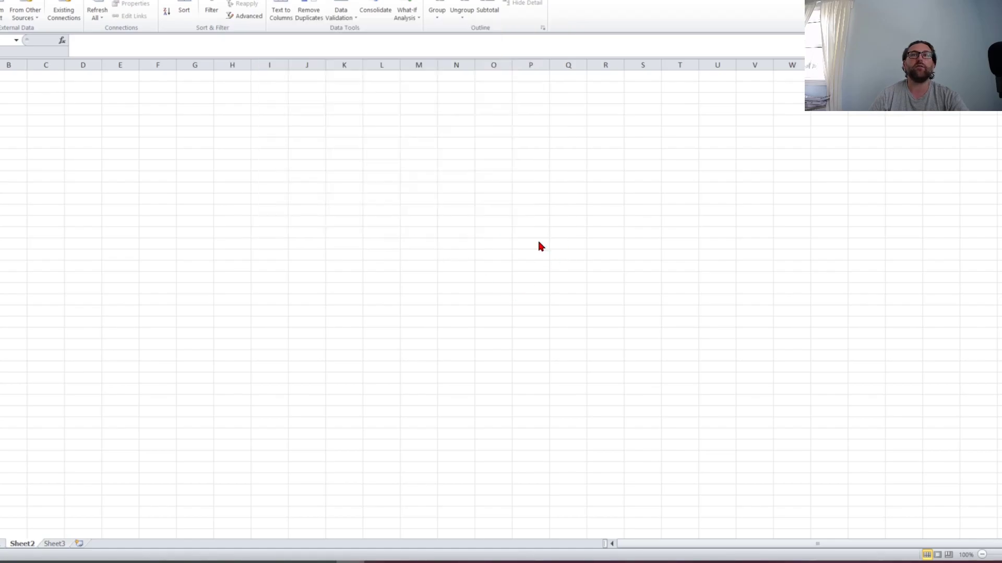
Step: Place the imported data, then remove the "time=" prefix from every cell in column F
left_click(393, 168)
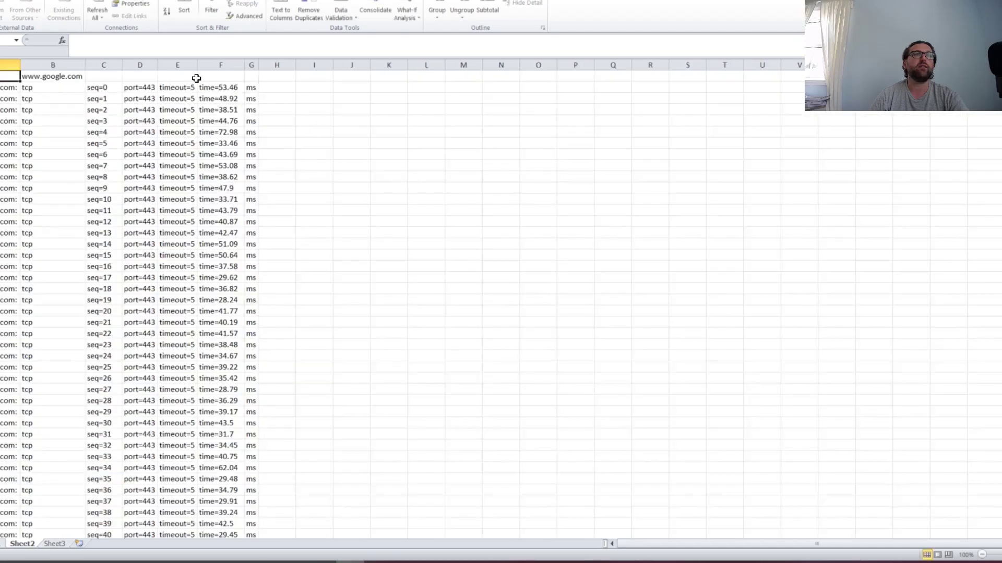
left_click(220, 65)
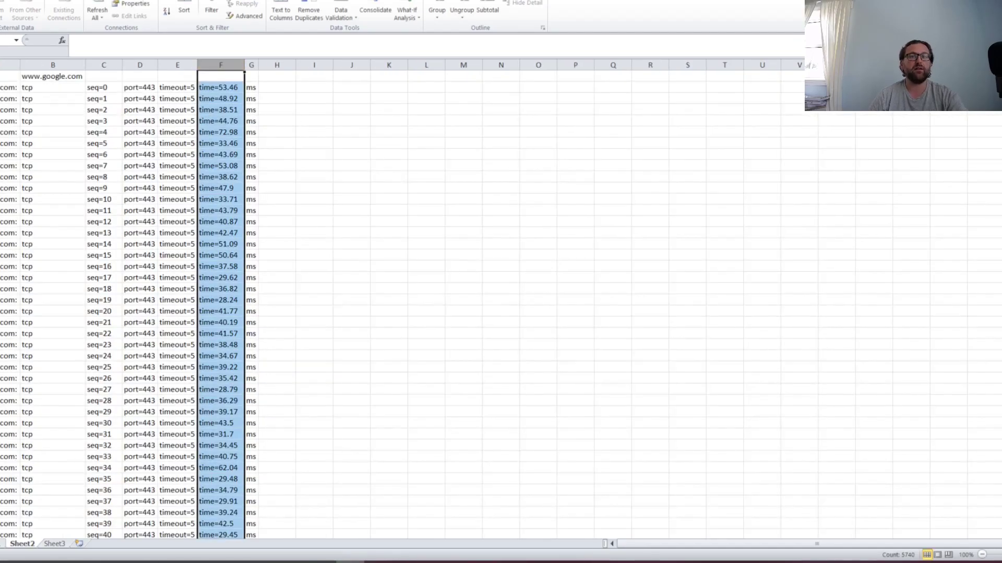
key("ctrl+f")
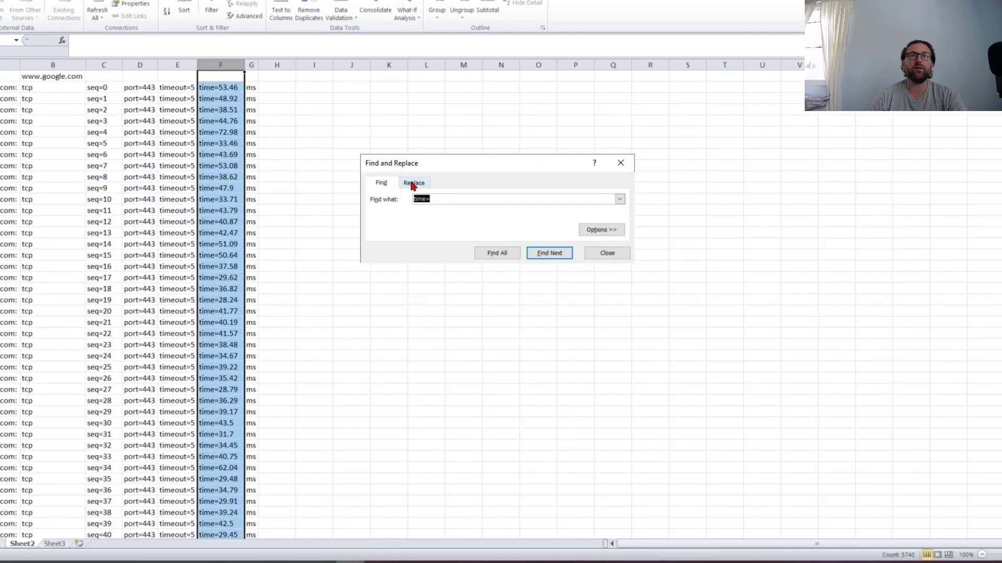
left_click(412, 184)
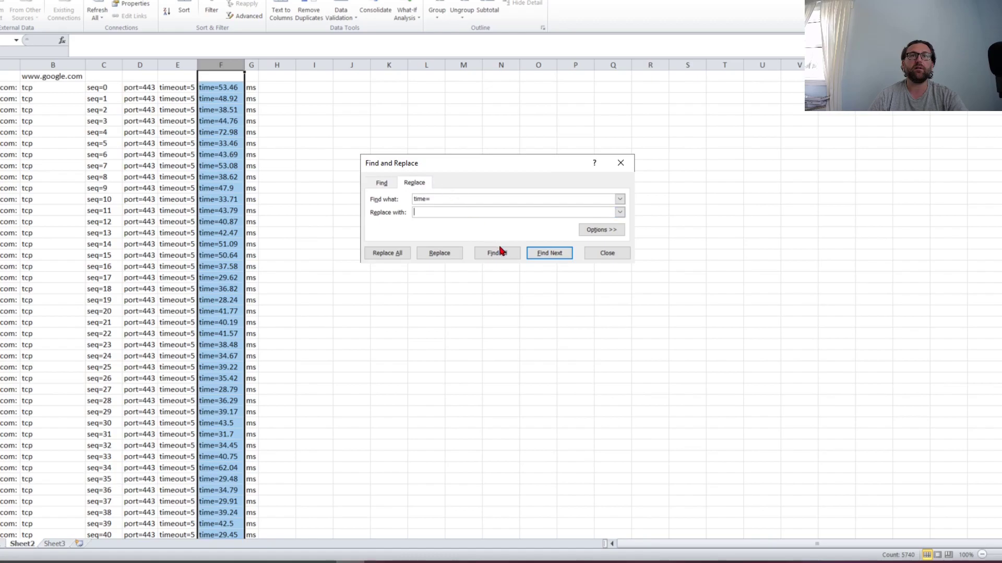
left_click(393, 254)
left_click(503, 295)
left_click(605, 253)
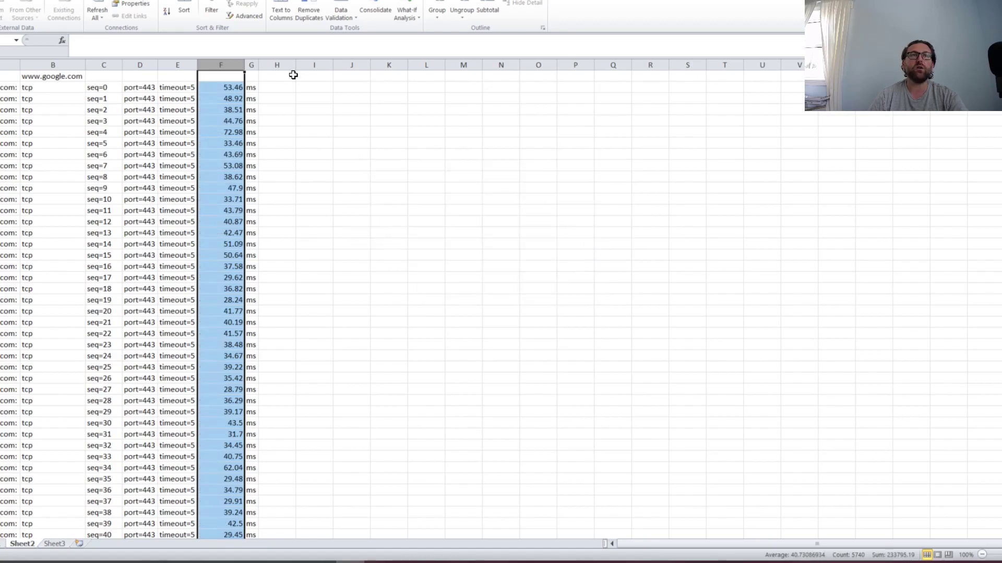
Step: Format column F as Number with 2 decimal places
right_click(221, 63)
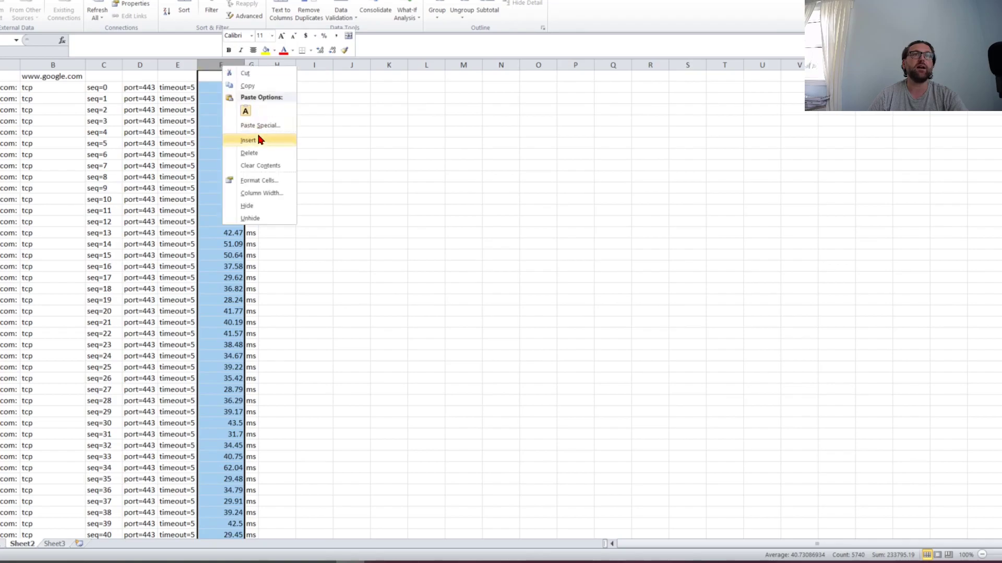
left_click(261, 193)
left_click(135, 104)
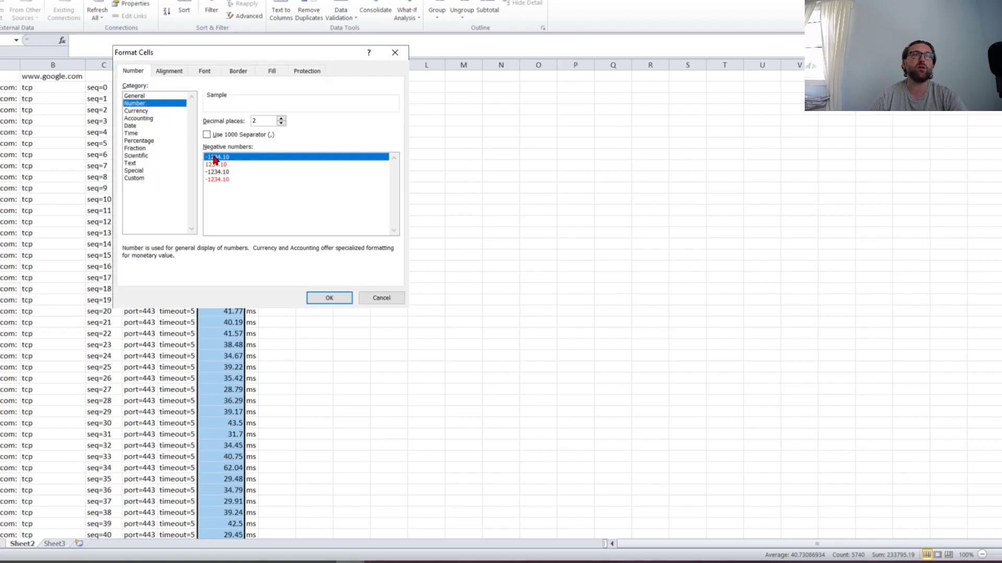
left_click(336, 298)
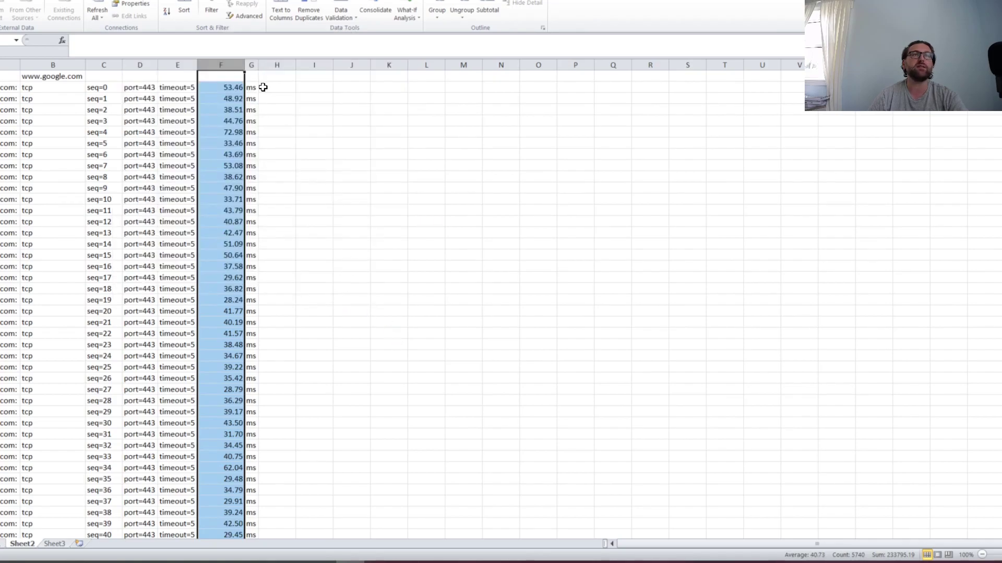
Step: Insert a 2-D line chart of the column F latencies and stretch it taller beside the data
left_click(78, 0)
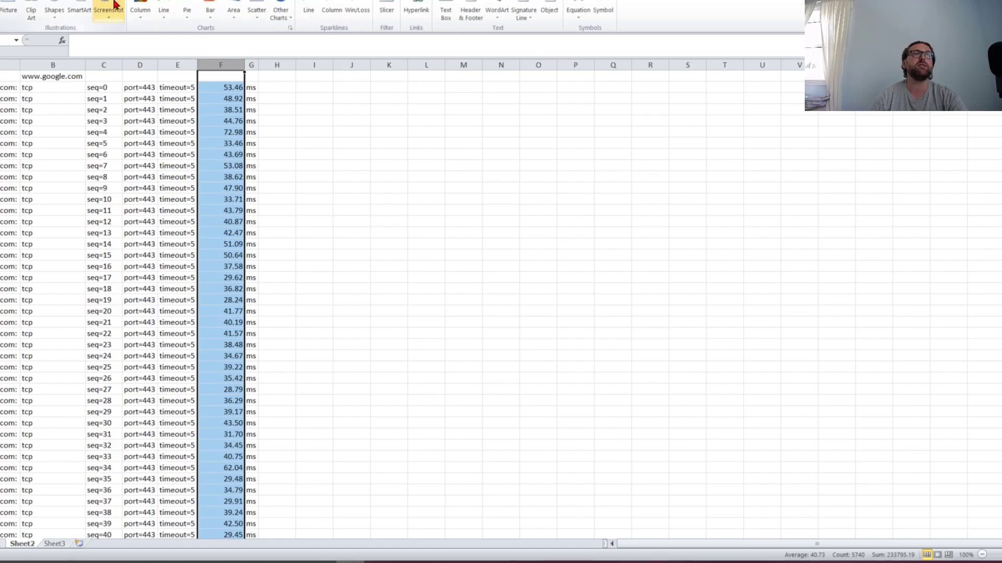
left_click(164, 9)
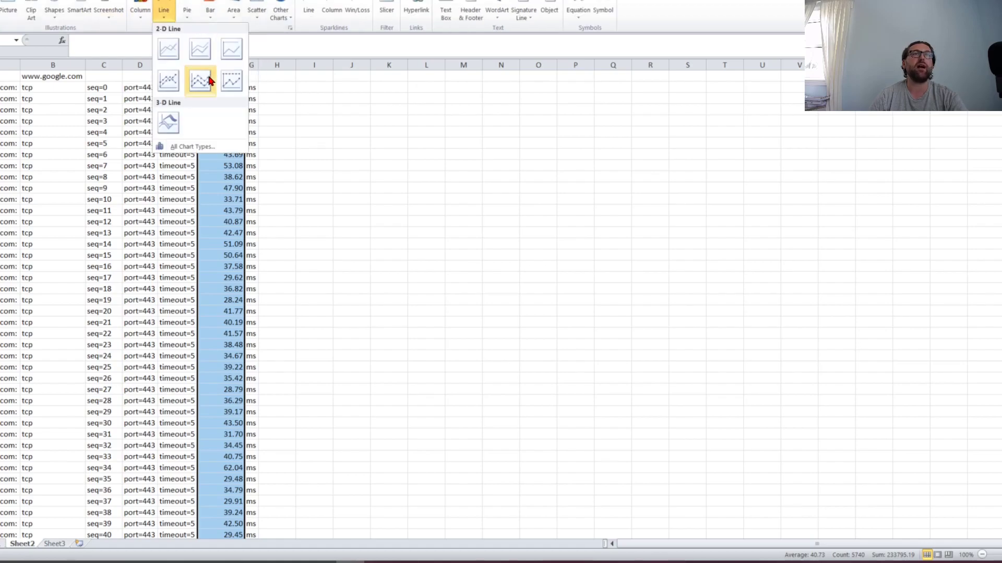
left_click(169, 52)
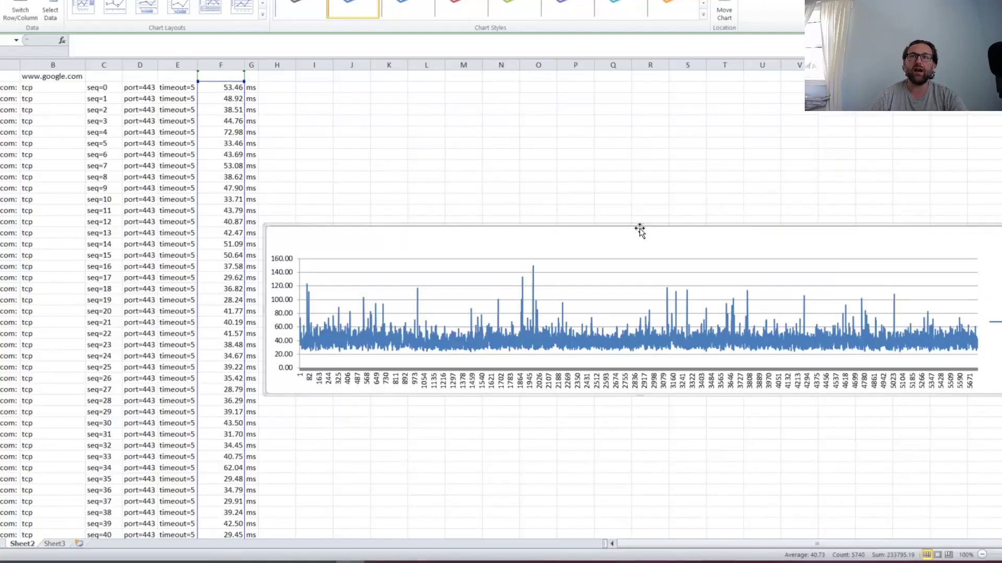
left_click_drag(640, 223, 642, 85)
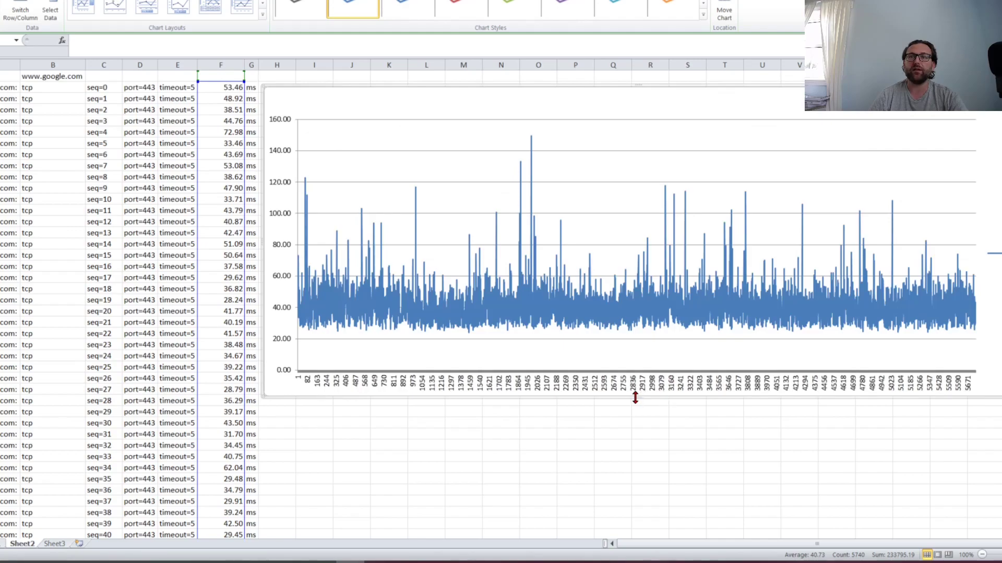
left_click_drag(637, 398, 626, 457)
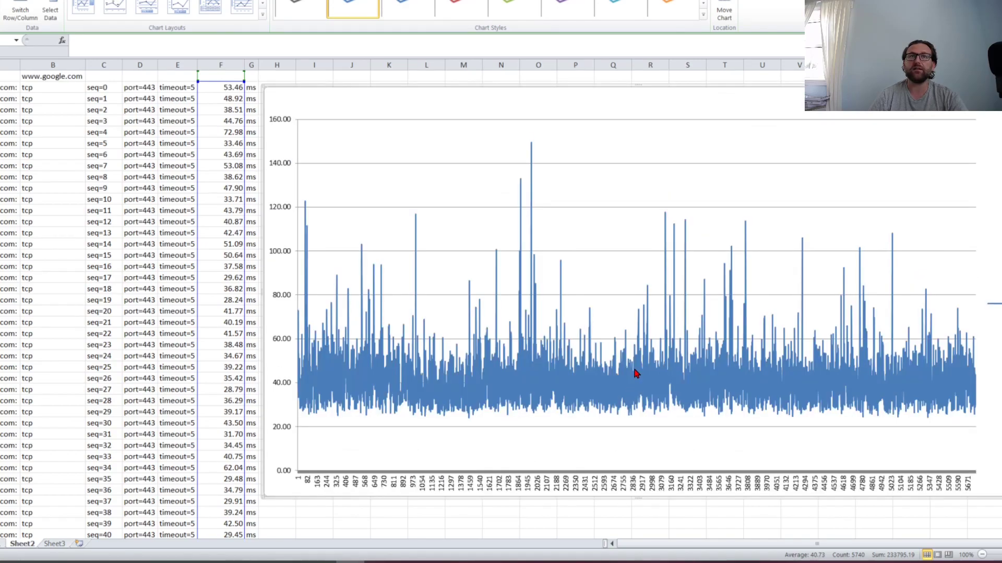